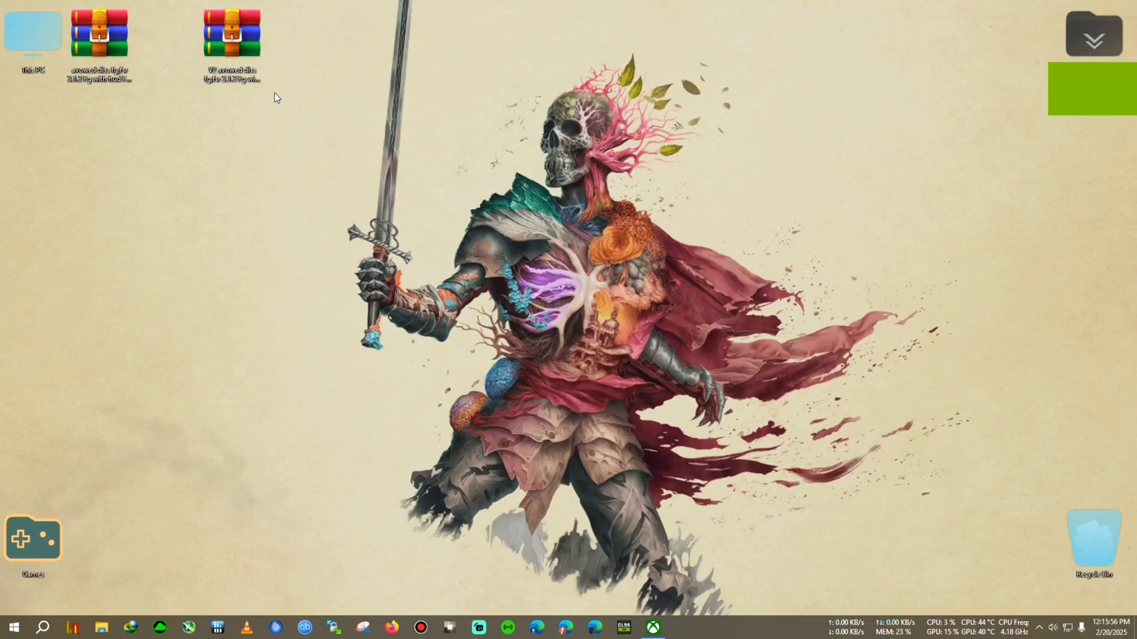
Move the two Avowed mod archives next to each other on the desktop
drag(247, 80, 380, 80)
drag(109, 65, 308, 71)
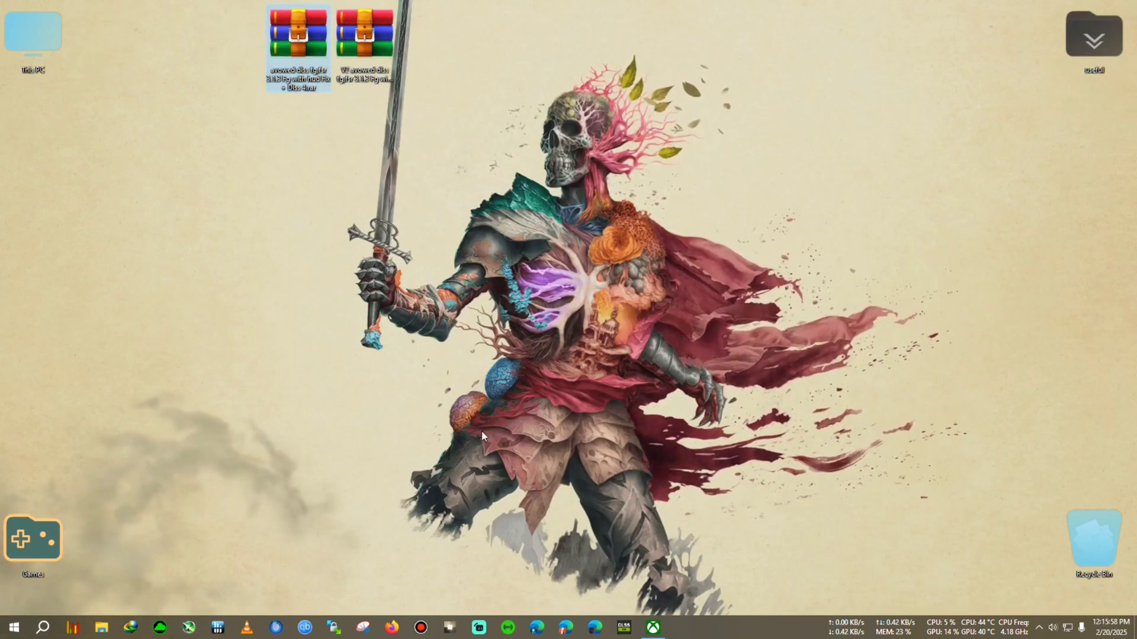
Switch to the Xbox app, look over the Avowed game page, and minimize the window
click(653, 627)
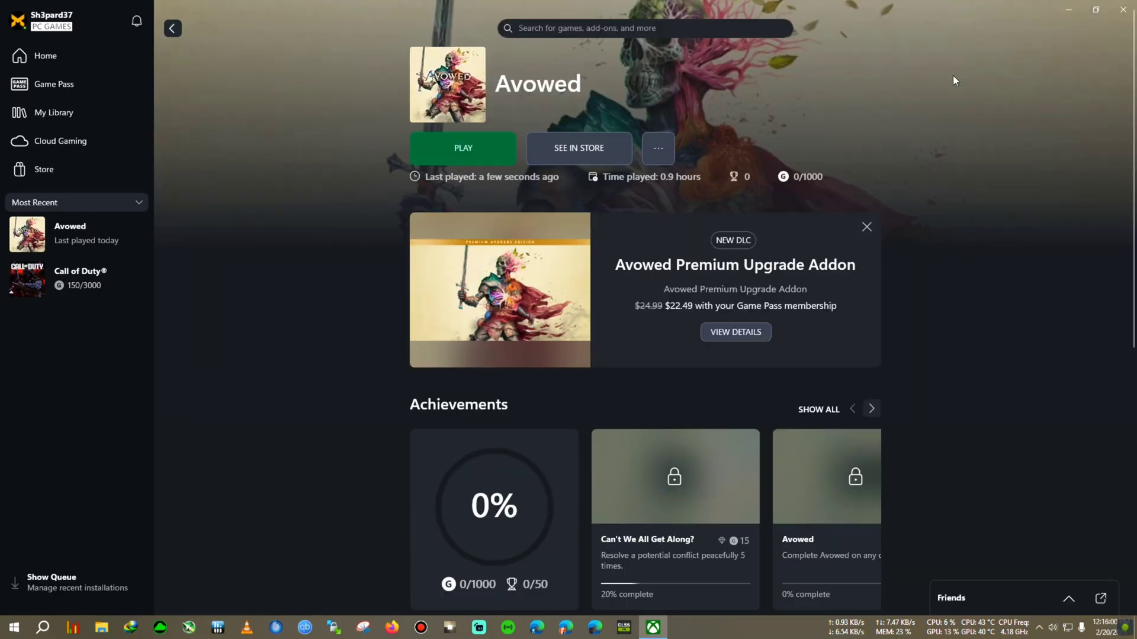
click(969, 66)
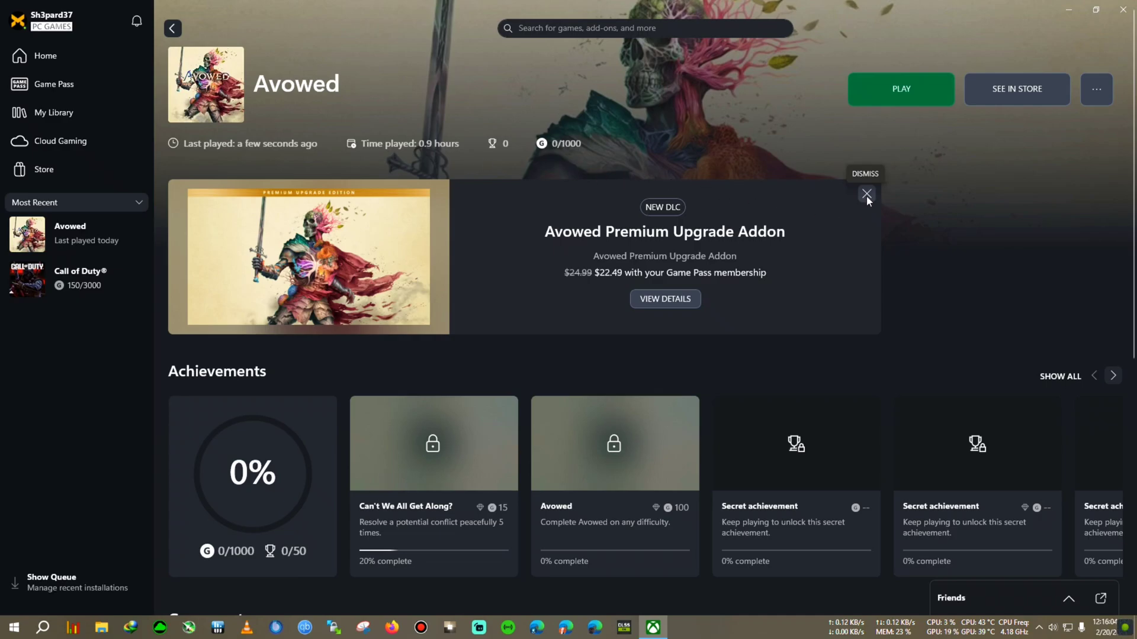
scroll(660, 364, down, 3)
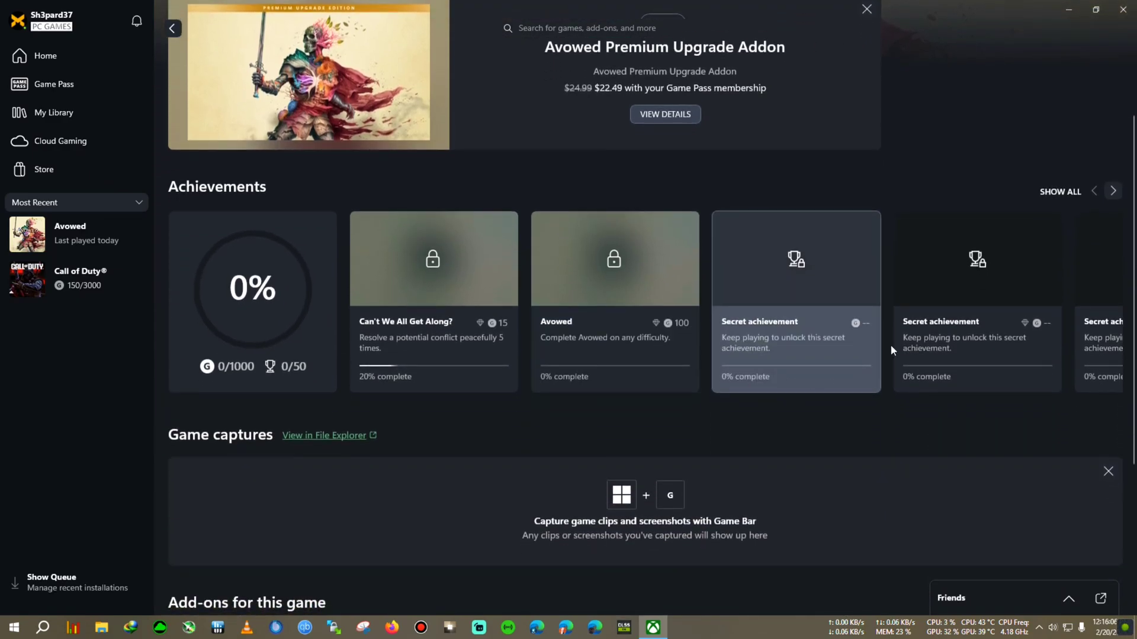
scroll(969, 135, down, 2)
scroll(969, 135, up, 5)
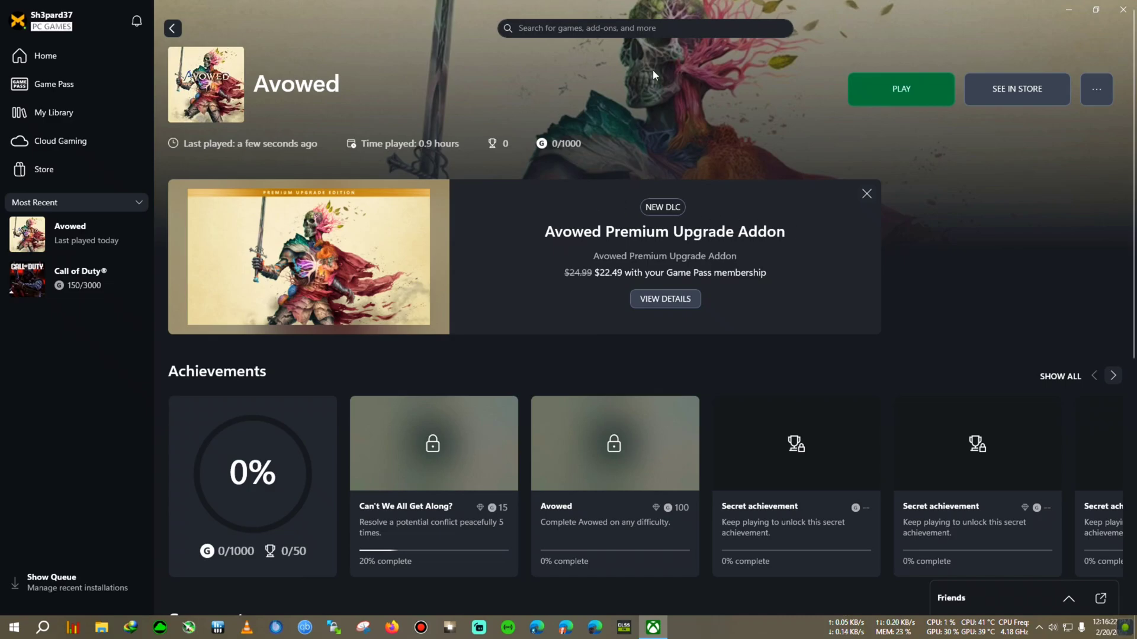
double_click(603, 3)
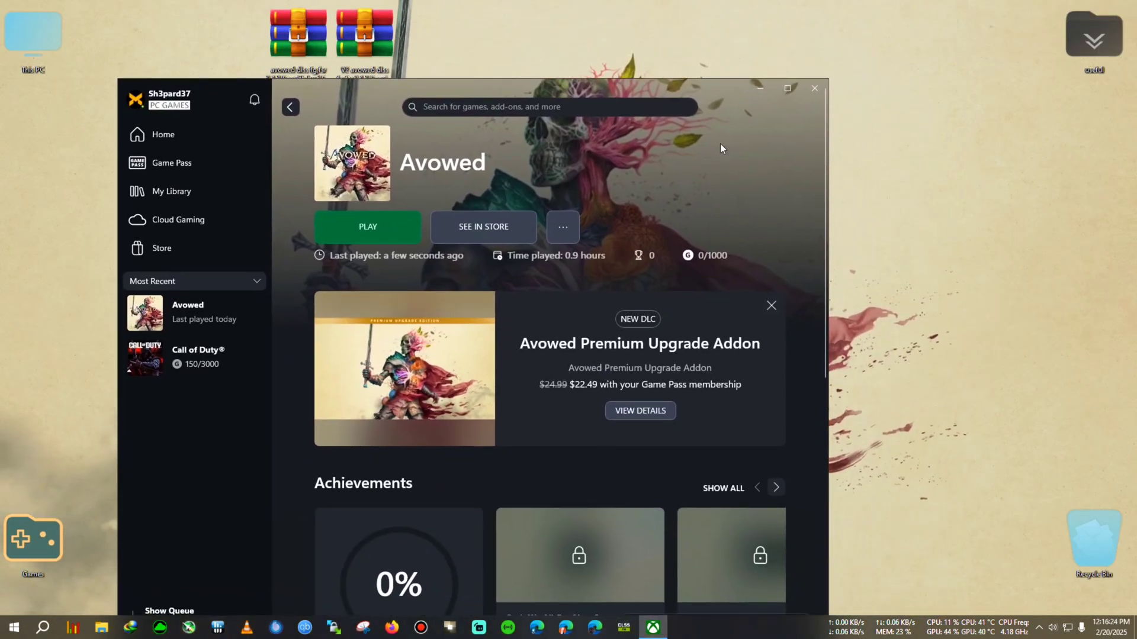
click(758, 92)
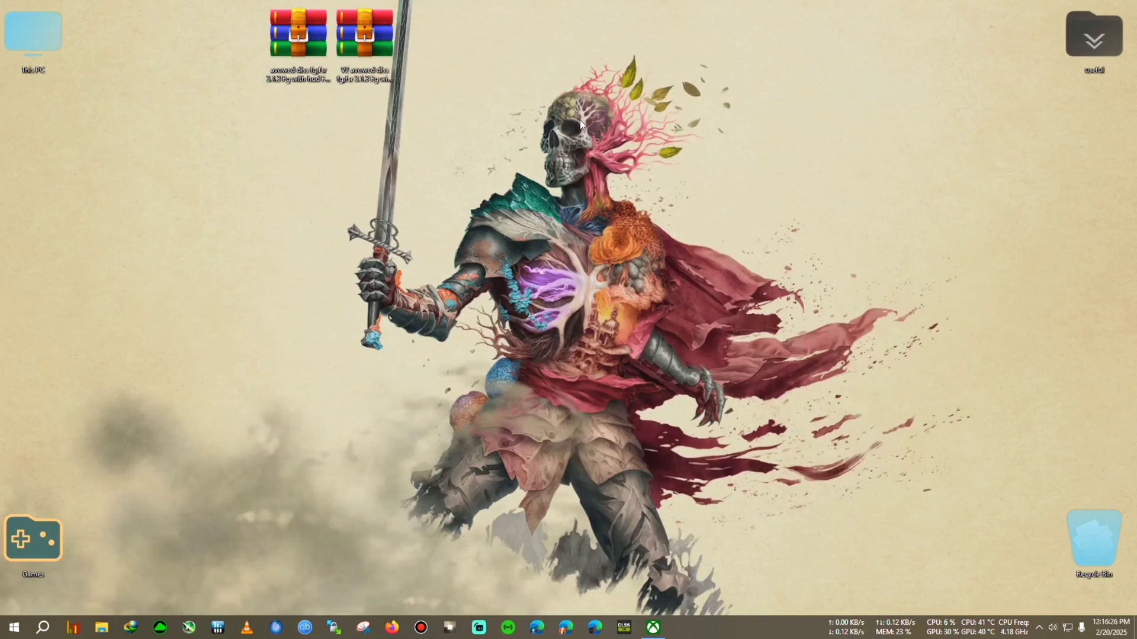
Space the two Avowed mod archives apart in the same desktop row, with the V2 AMD archive second
drag(372, 80, 179, 142)
drag(306, 53, 180, 51)
drag(177, 112, 373, 56)
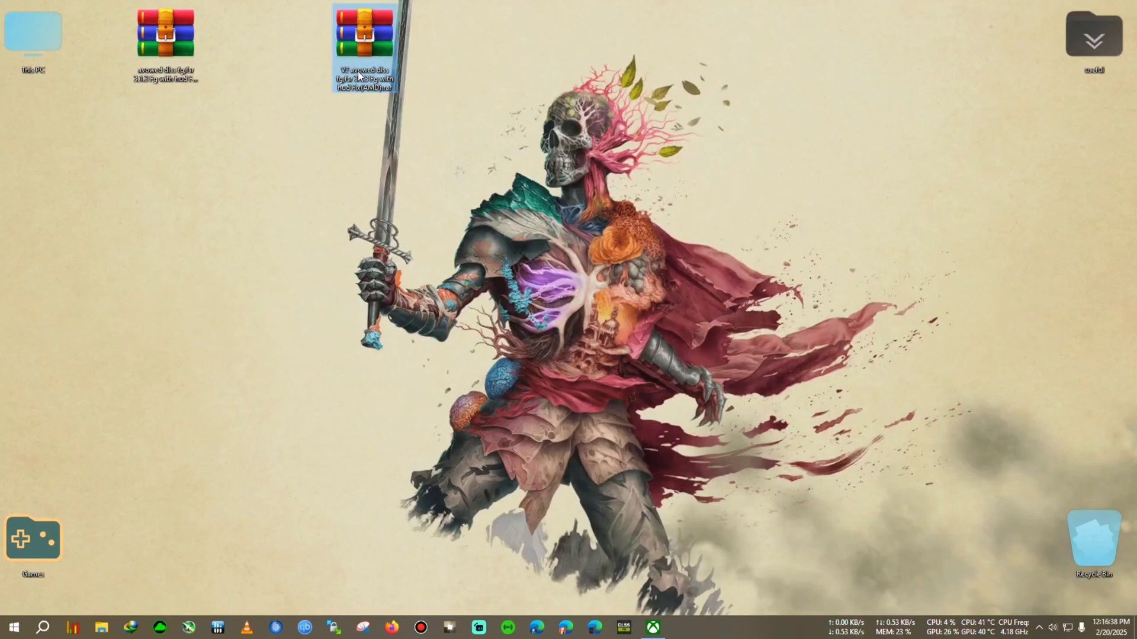
drag(358, 71, 311, 72)
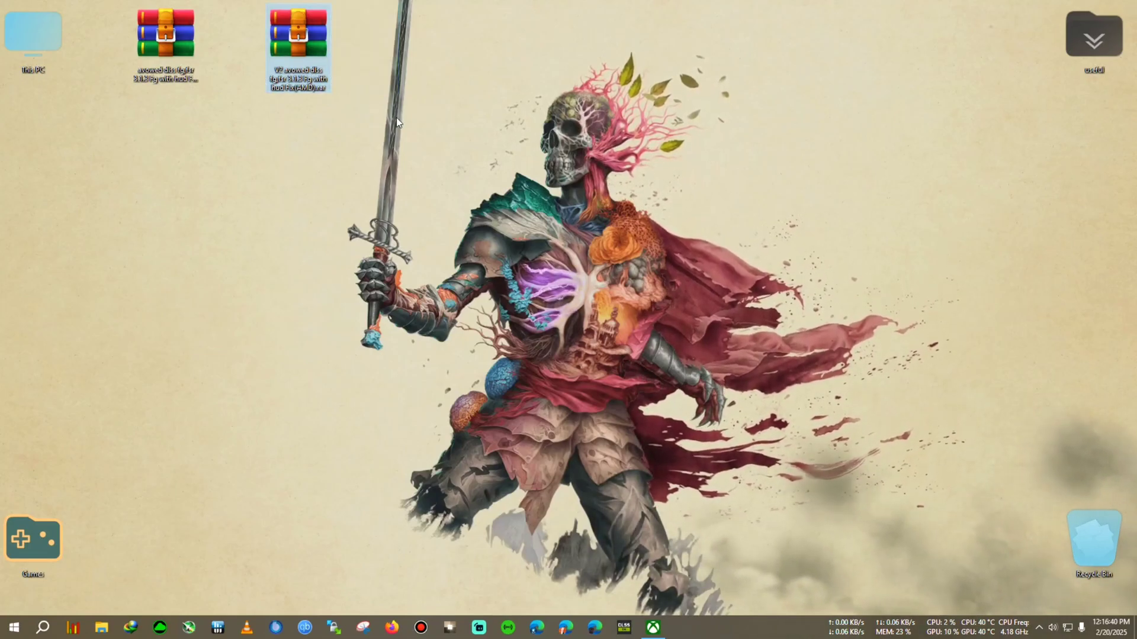
click(187, 76)
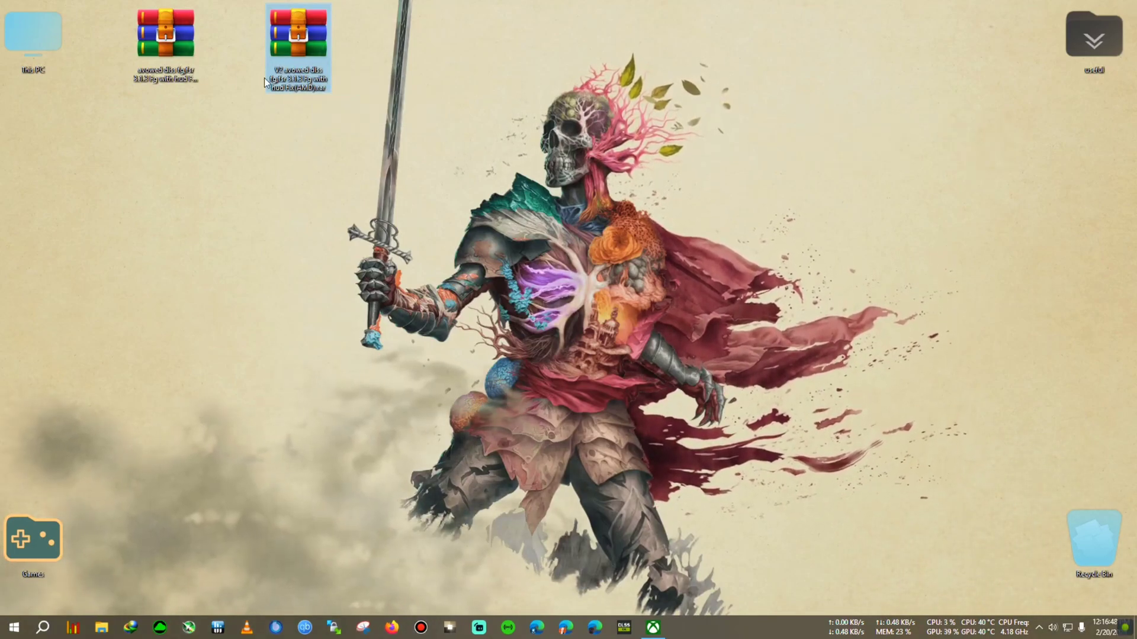
click(195, 66)
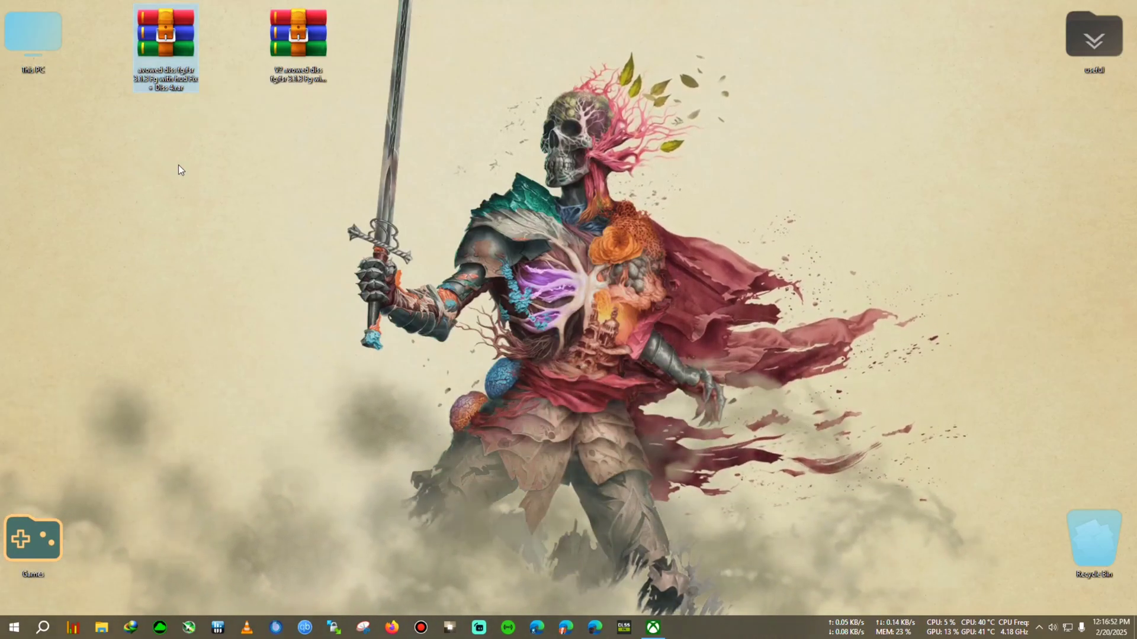
right_click(159, 68)
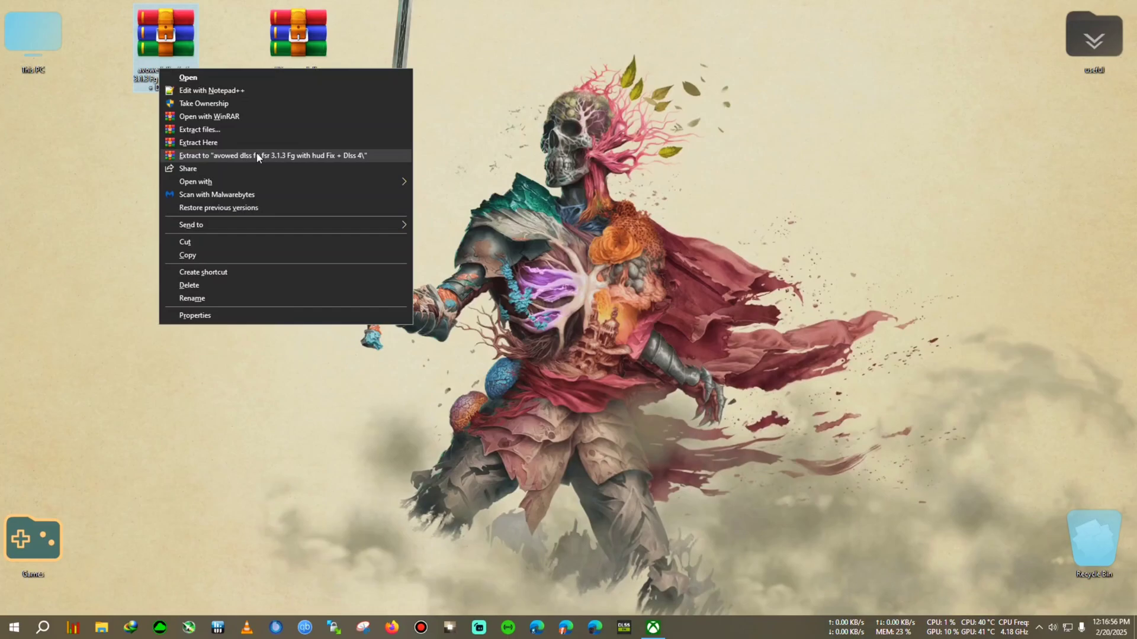
click(494, 141)
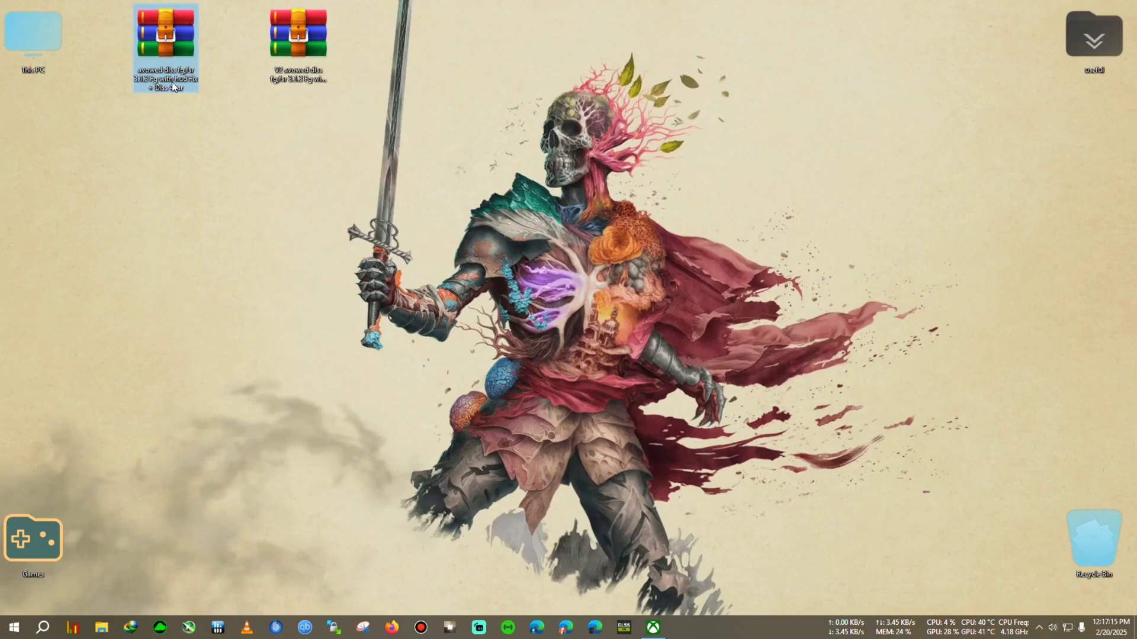
Extract the archive "avowed dlss fg,fsr 3.1.3 Fg with hud Fix + Dlss 4.rar" into a folder of the same name
right_click(165, 61)
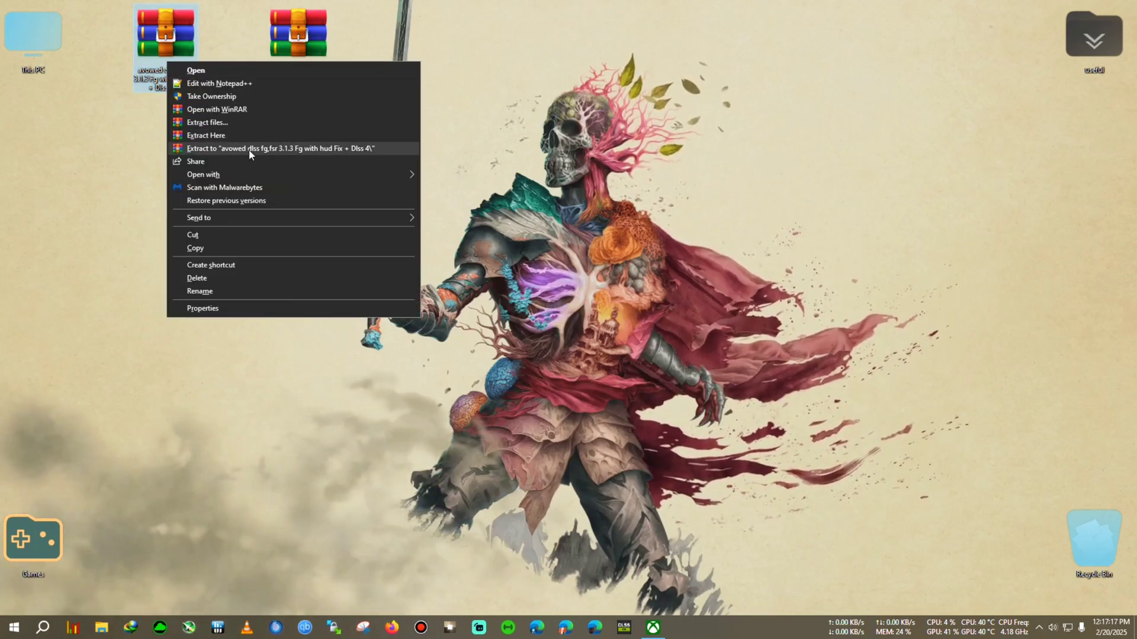
click(249, 148)
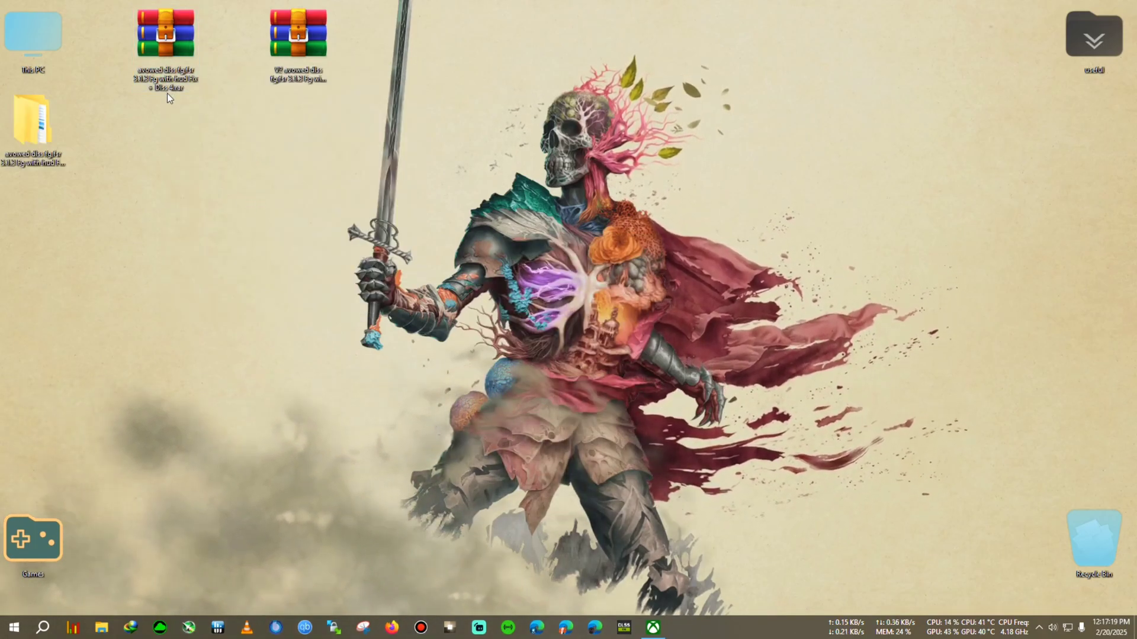
Rename the first mod archive as "V1 vowed dlss fg,fsr 3.1.3 Fg with hud Fix + Dlss 4.rar"
click(289, 59)
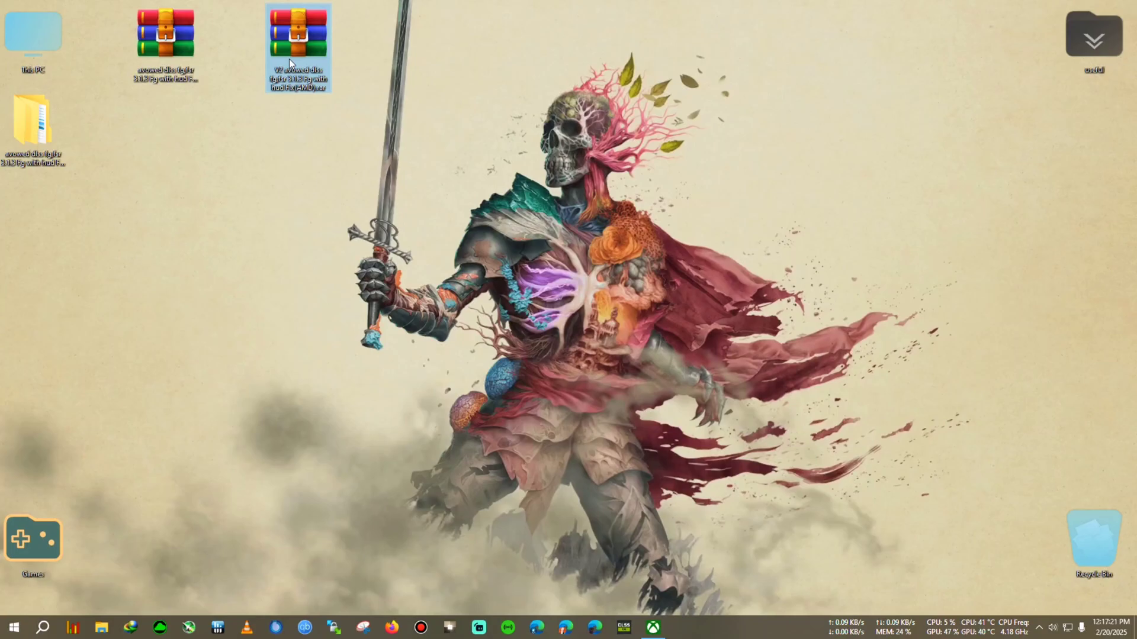
click(162, 63)
key(F2)
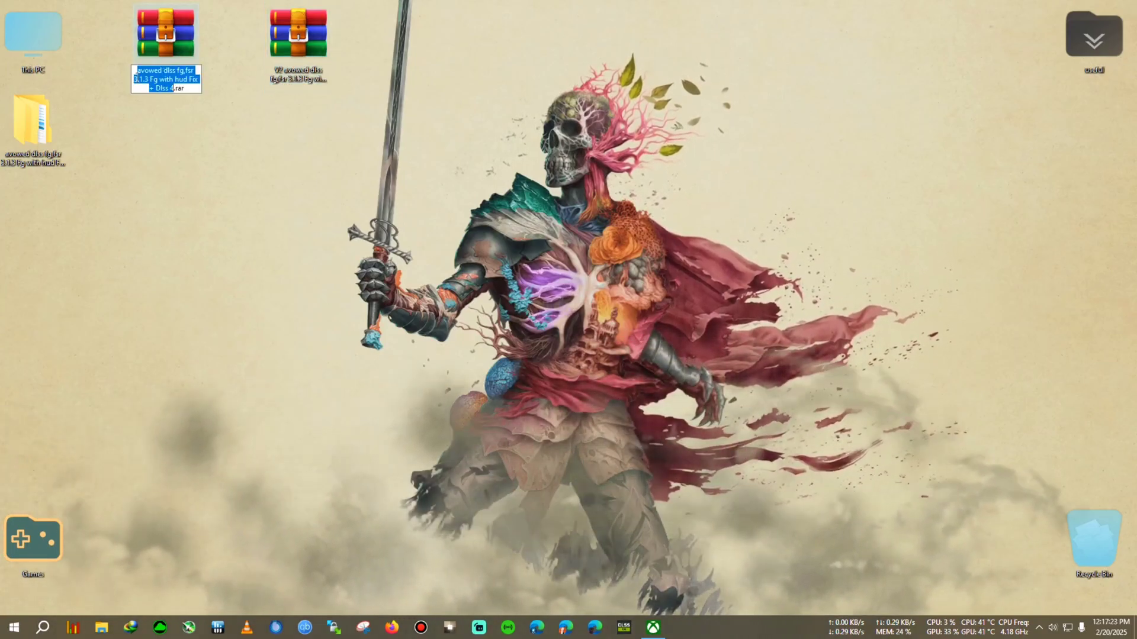
click(143, 78)
click(140, 71)
text(v)
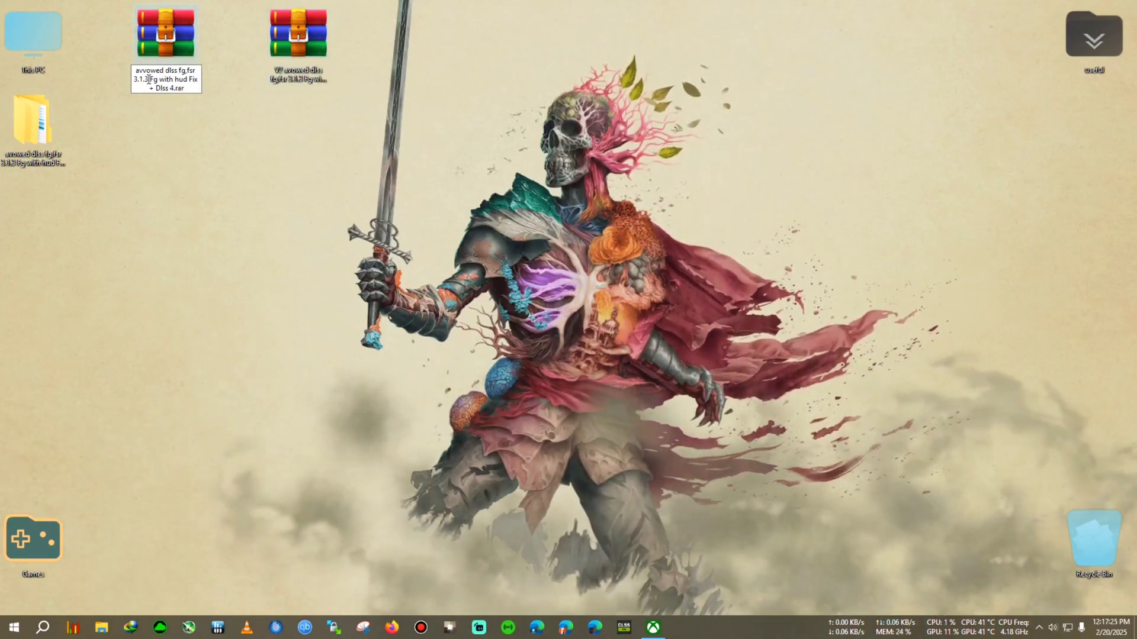
key(BackSpace)
key(BackSpace)
text(V1)
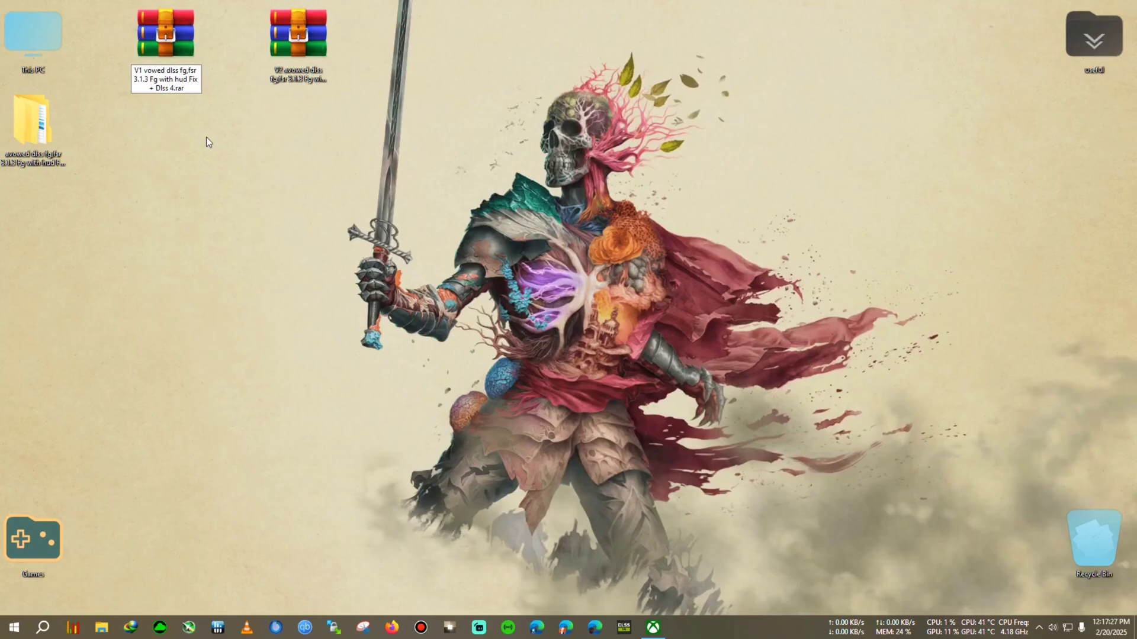
key(Return)
Delete the previously extracted mod folder and extract the renamed V1 archive into its own folder
click(62, 132)
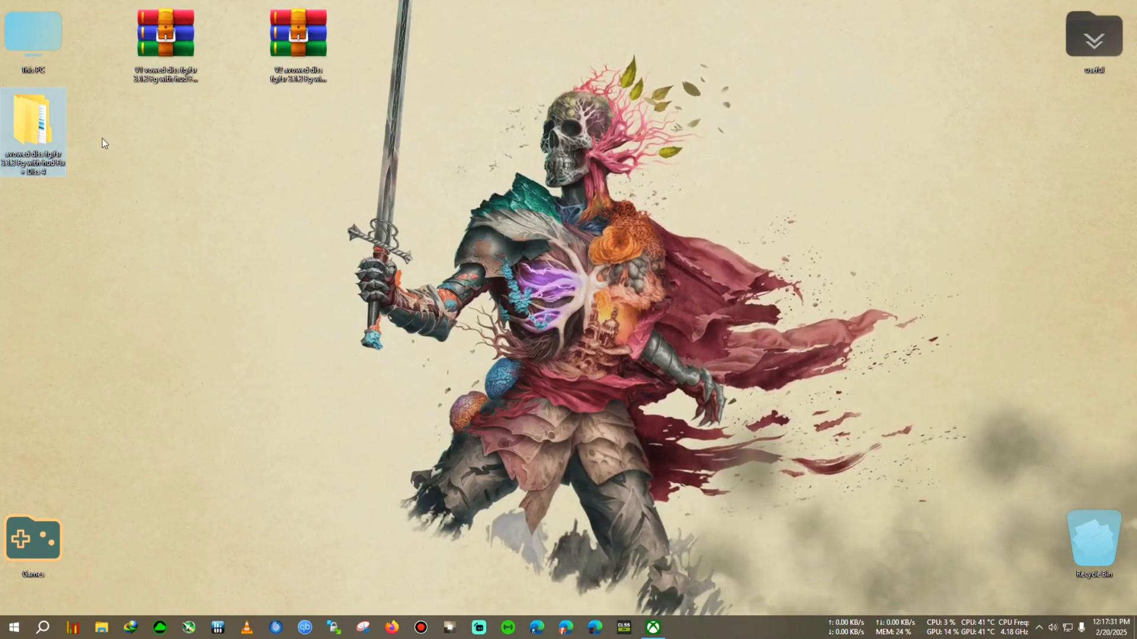
key(Delete)
right_click(161, 68)
click(208, 146)
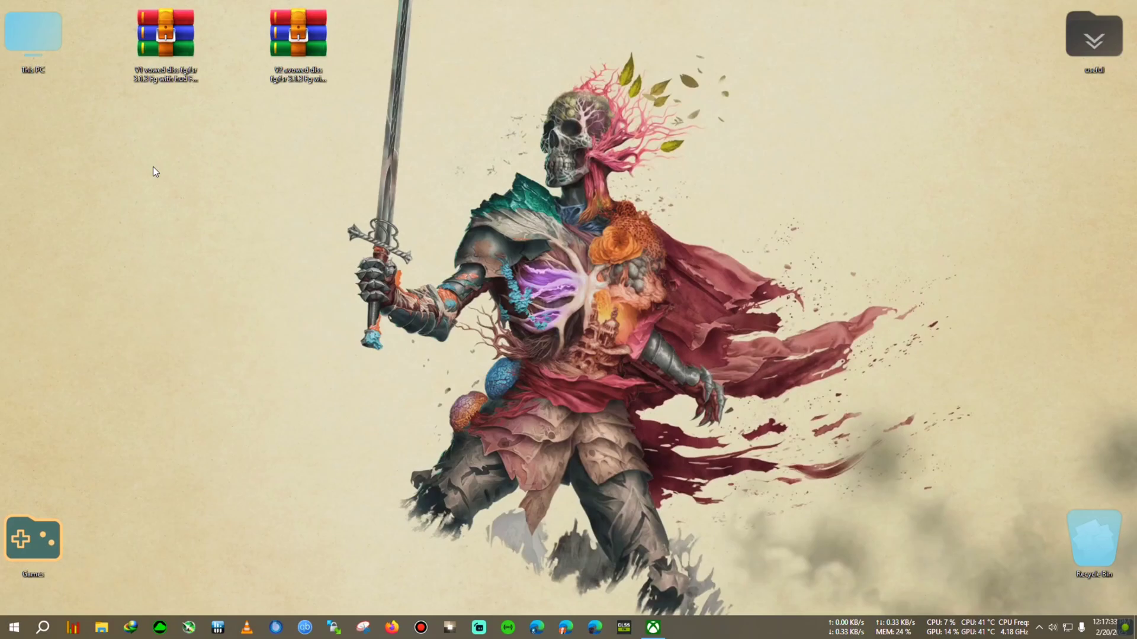
Open the extracted V1 folder and examine the contents of its Only opti, dlss fg dll and Dlss 4 subfolders
double_click(46, 135)
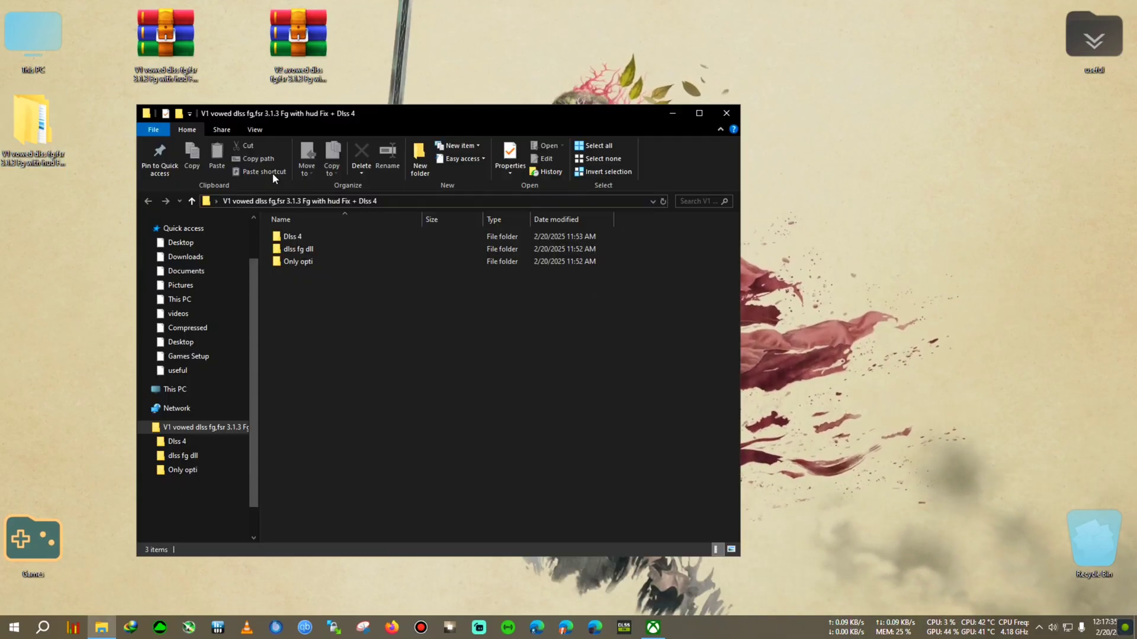
drag(342, 113, 463, 225)
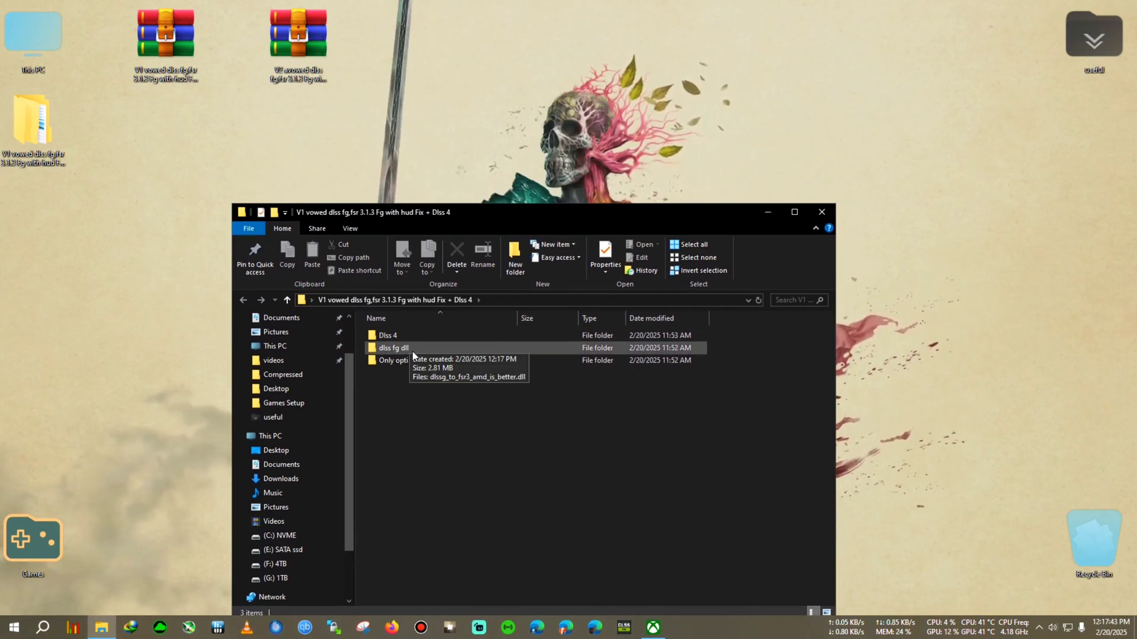
double_click(393, 361)
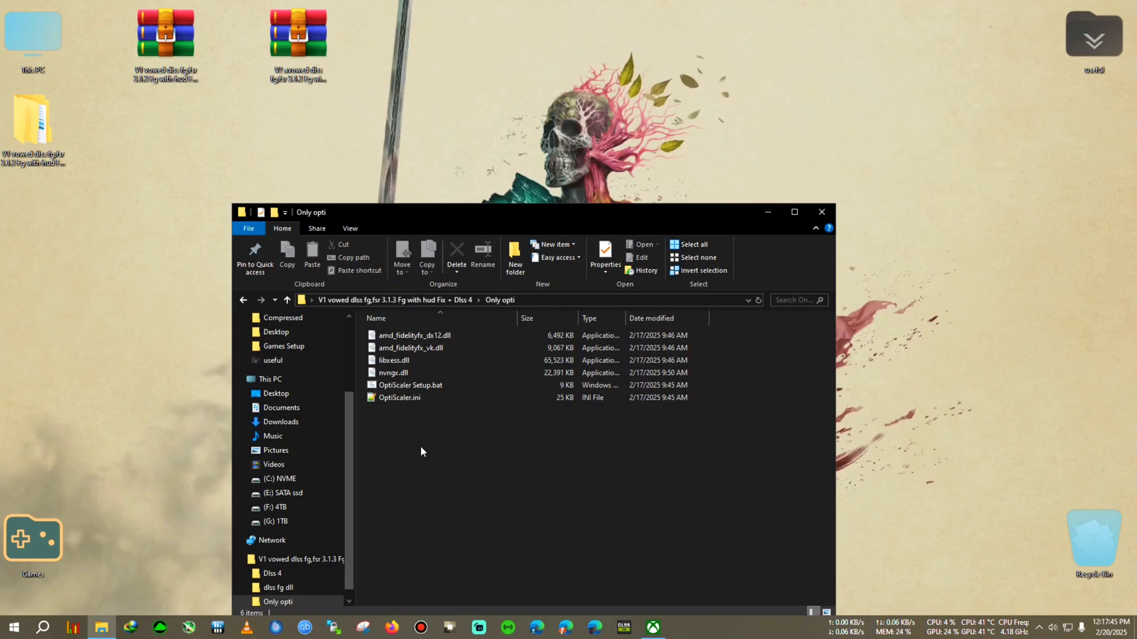
click(243, 299)
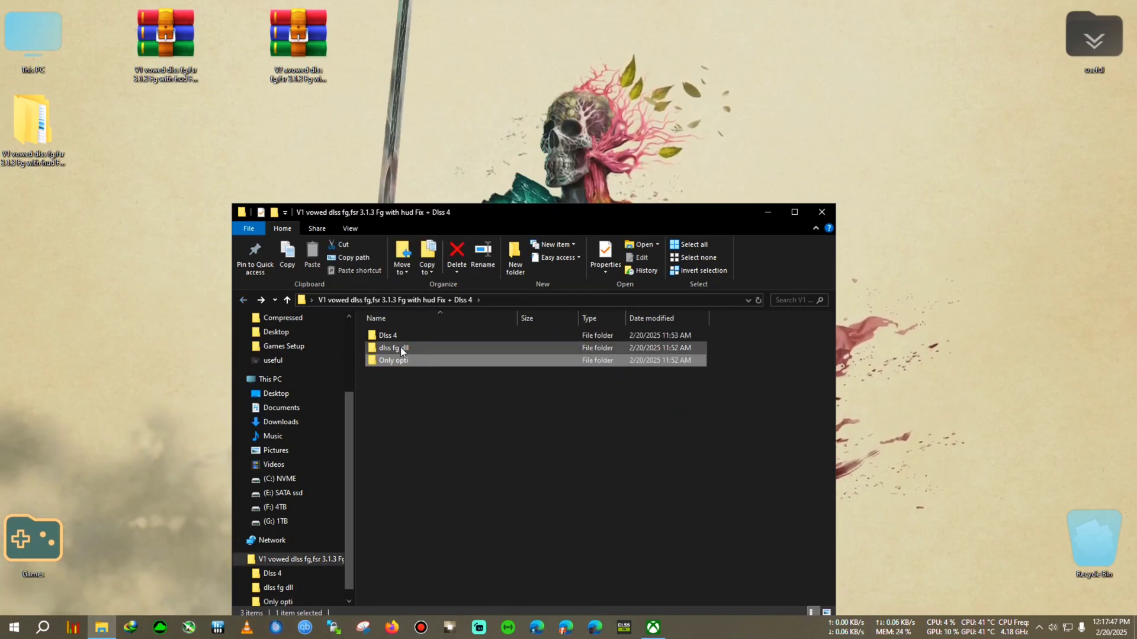
double_click(400, 348)
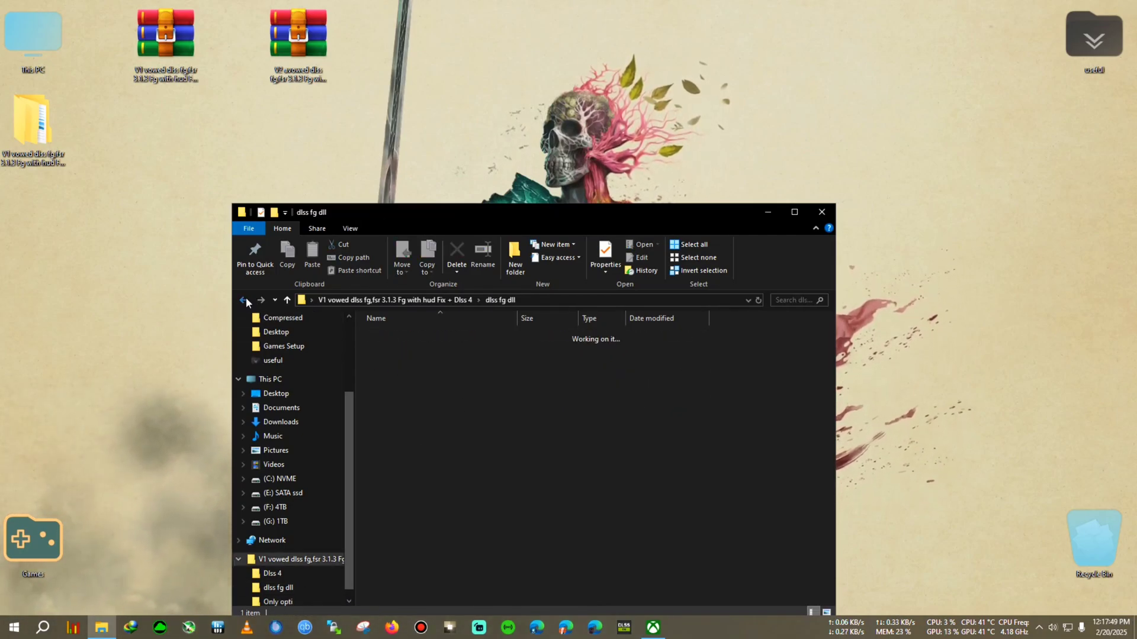
click(243, 300)
double_click(392, 338)
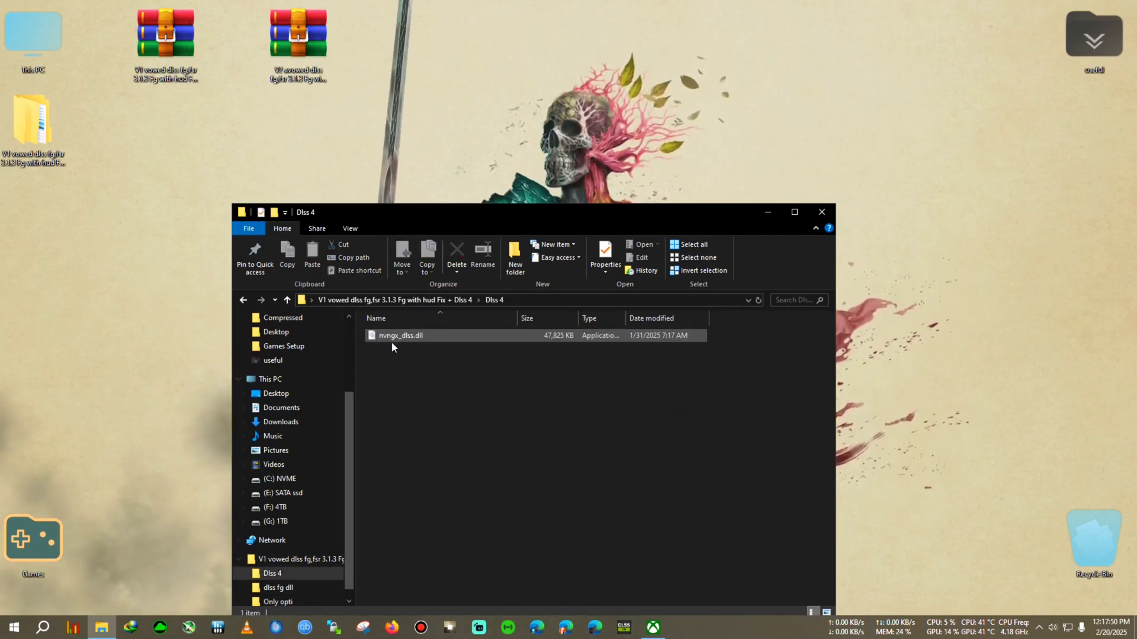
click(243, 300)
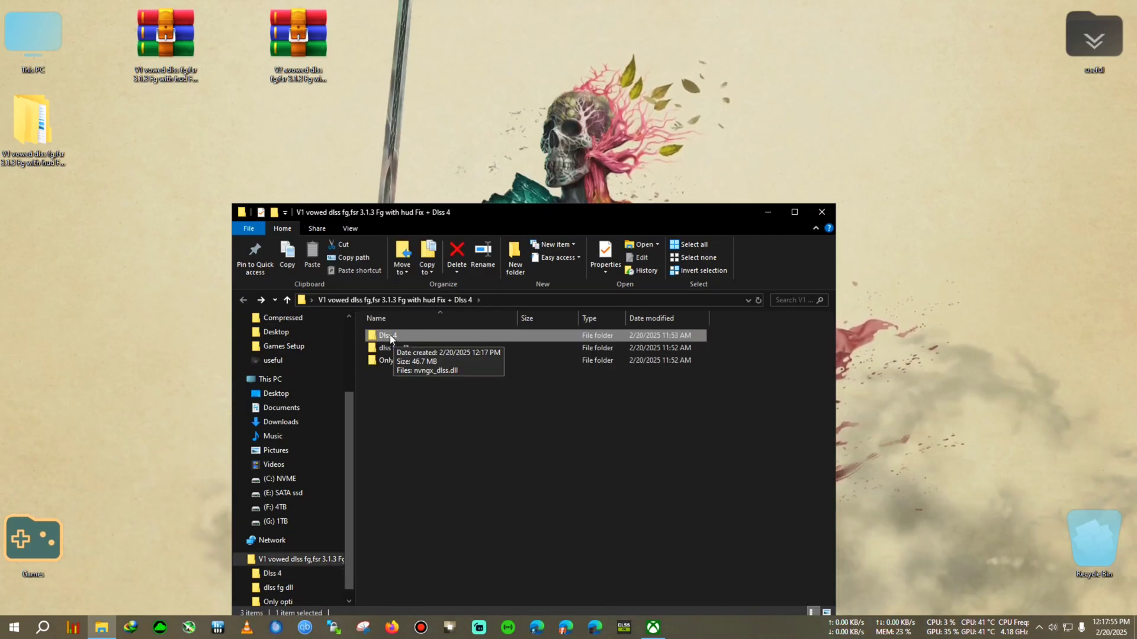
drag(470, 399, 397, 351)
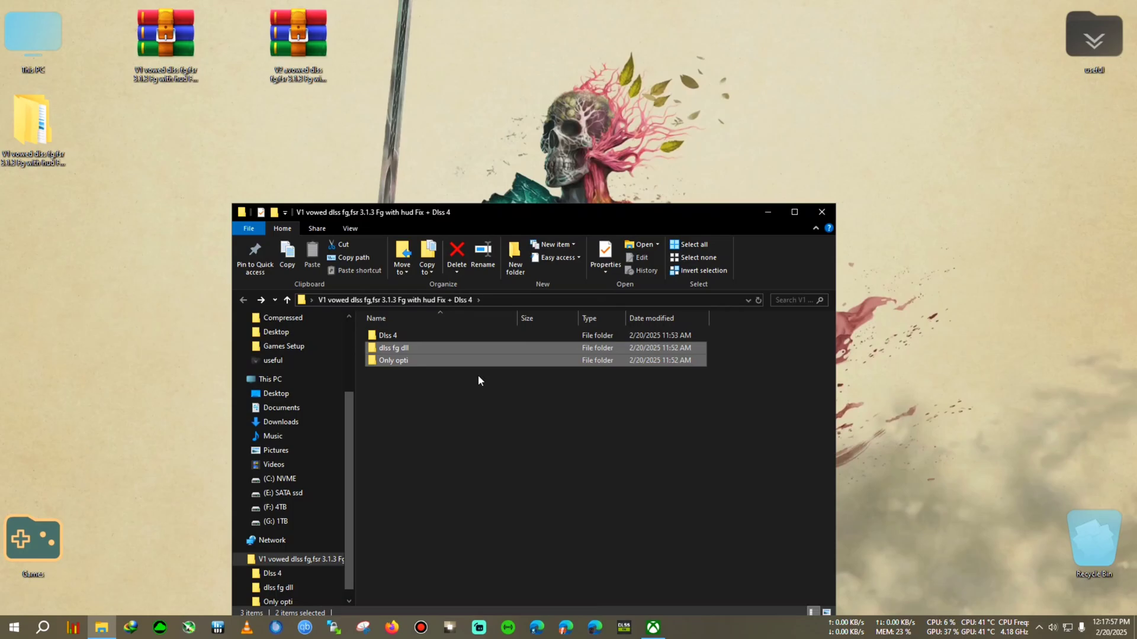
Move the V1 folder window aside and open Avowed's installation folder through the game's file management in the Xbox app
drag(503, 216, 795, 137)
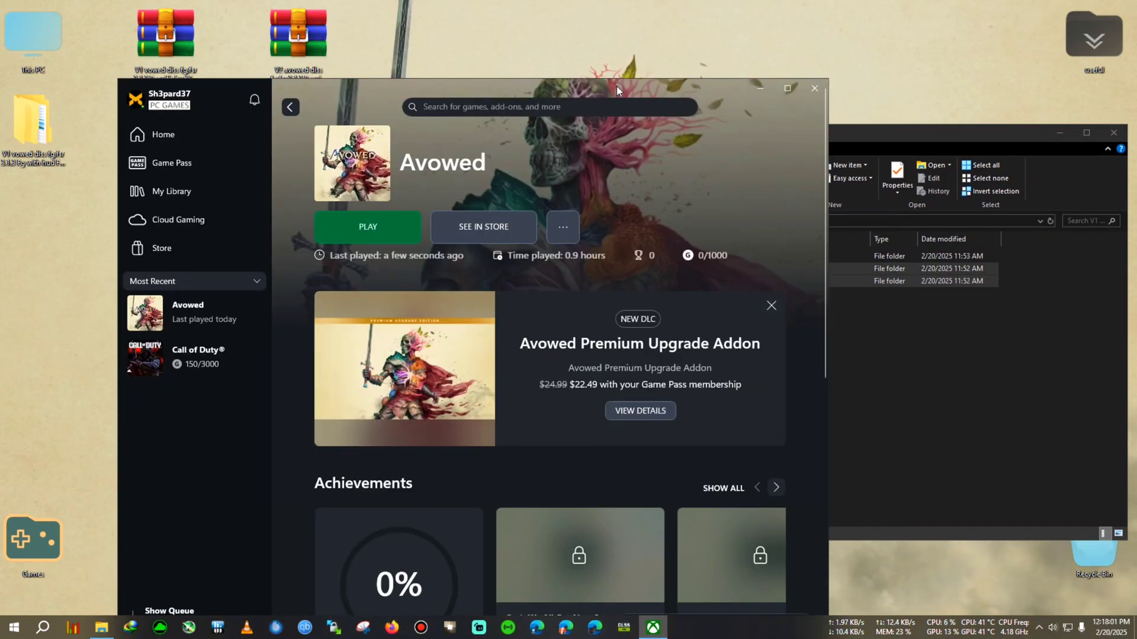
drag(616, 89, 449, 95)
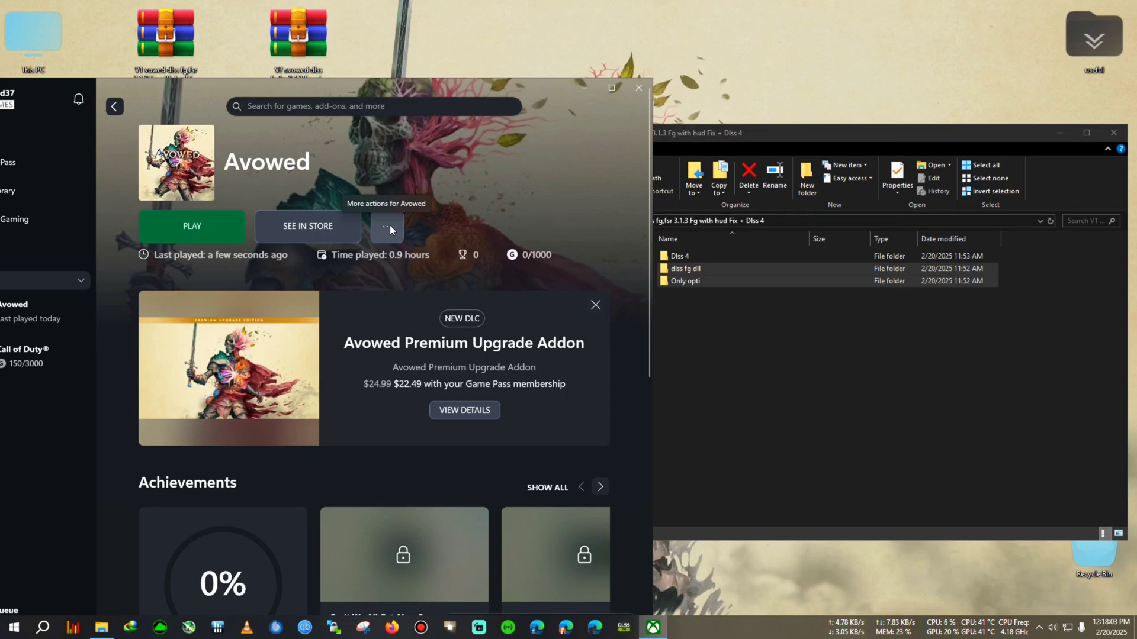
click(388, 229)
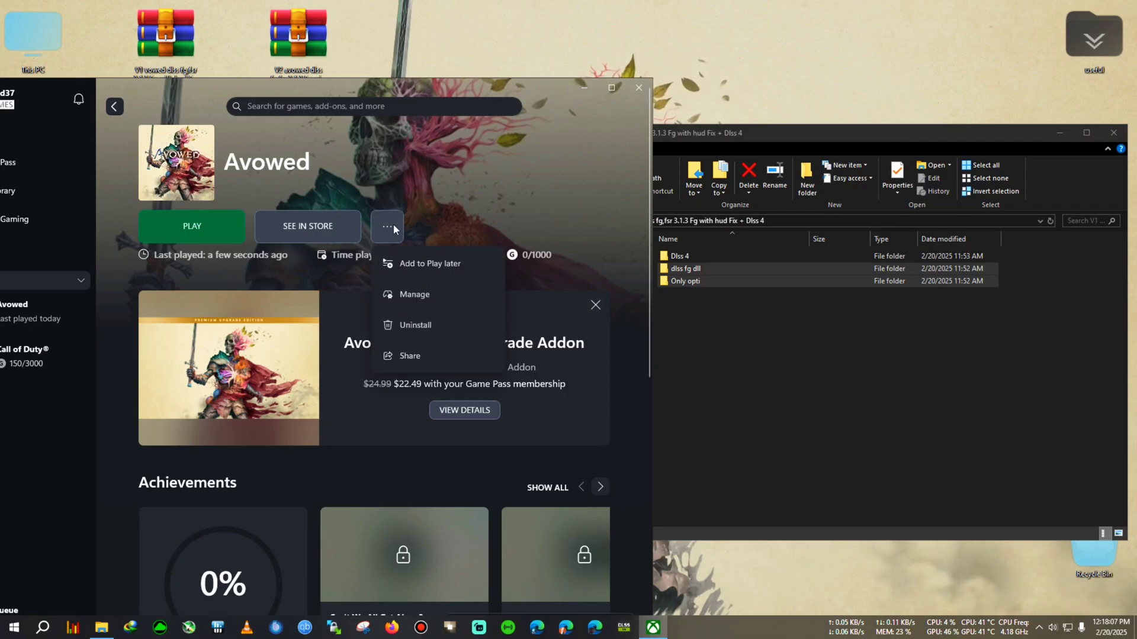
click(416, 298)
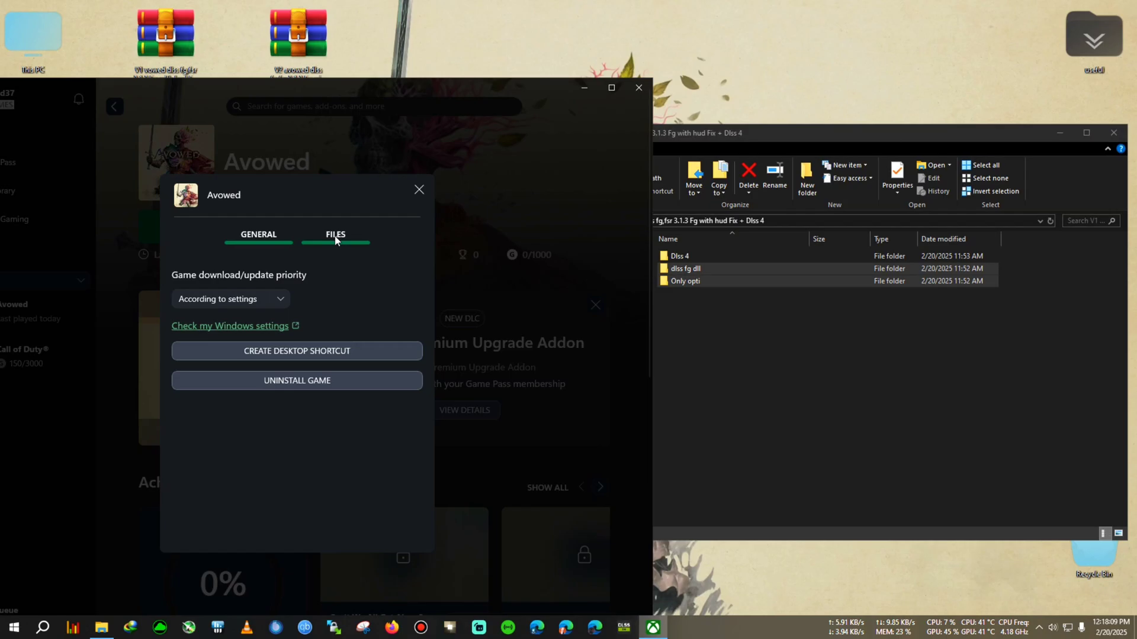
click(336, 237)
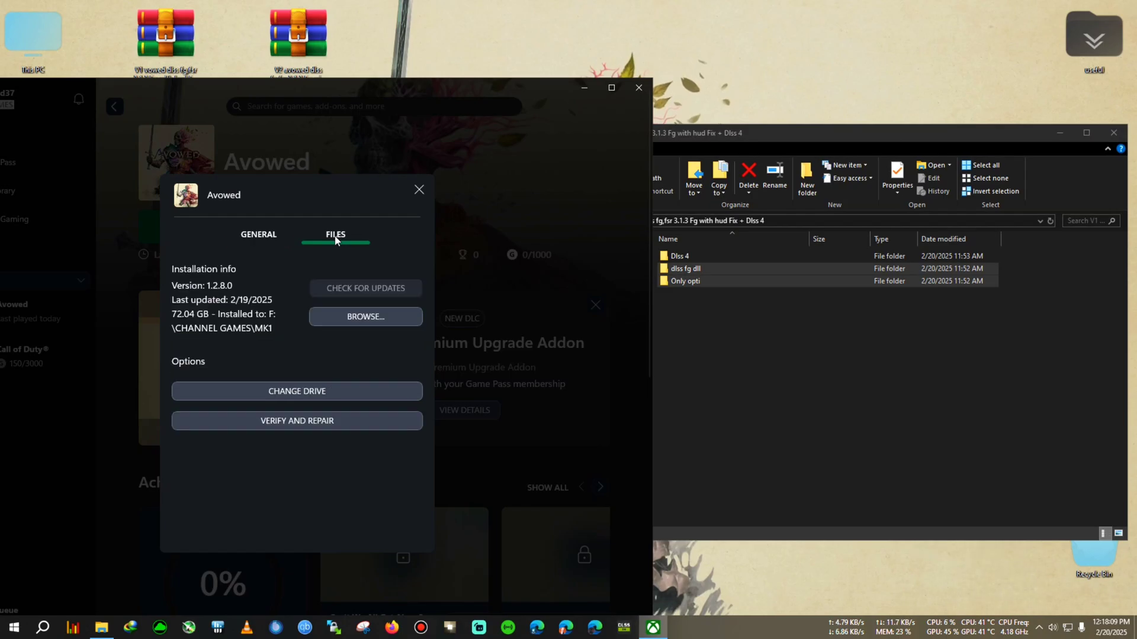
click(366, 317)
double_click(169, 133)
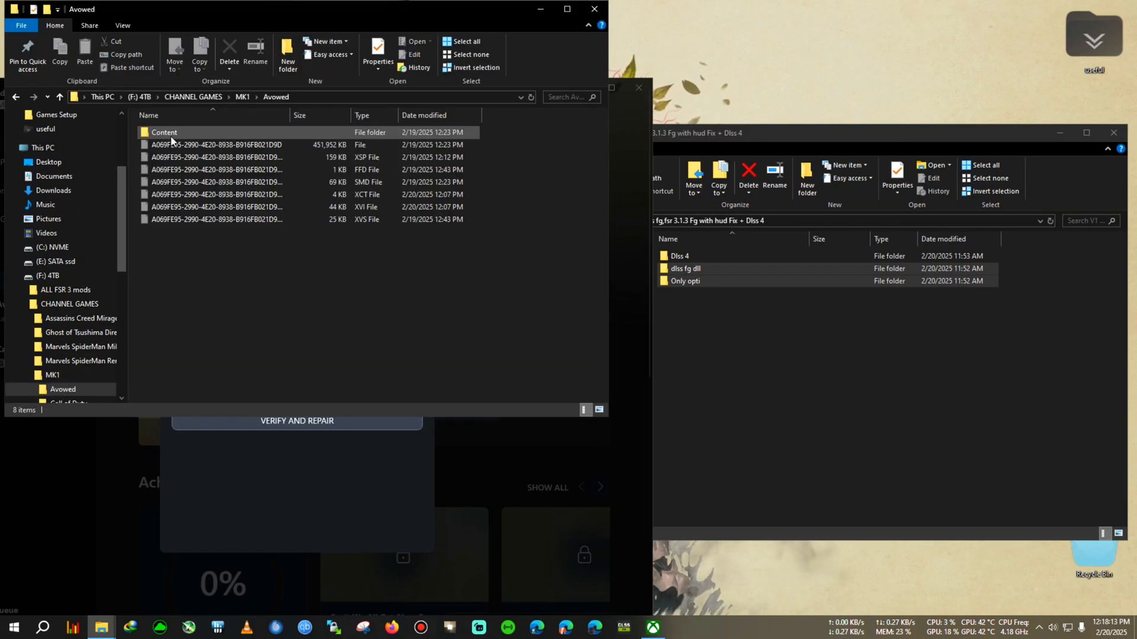
Navigate through Avowed's installation folder to Content\Alabama\Binaries\WinGDK
click(239, 99)
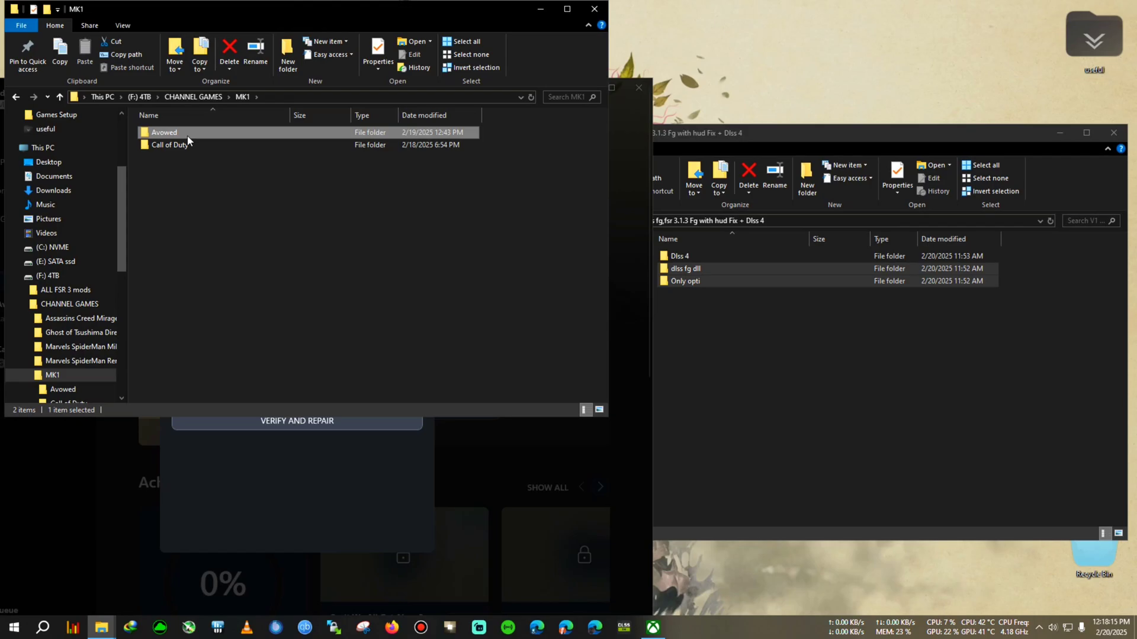
click(233, 161)
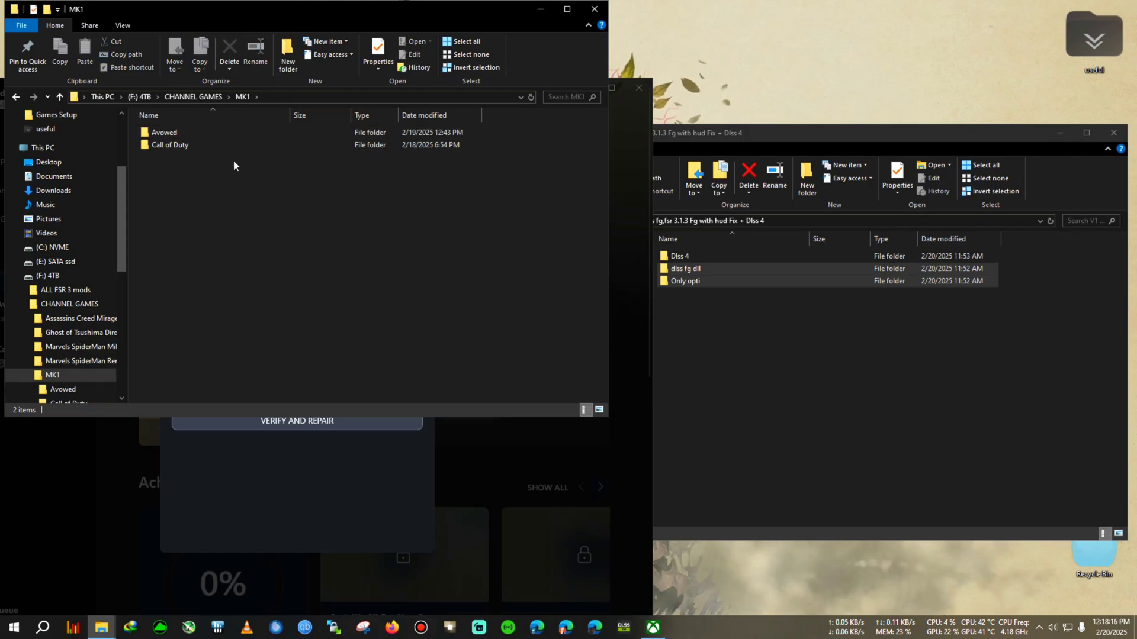
double_click(159, 134)
double_click(158, 134)
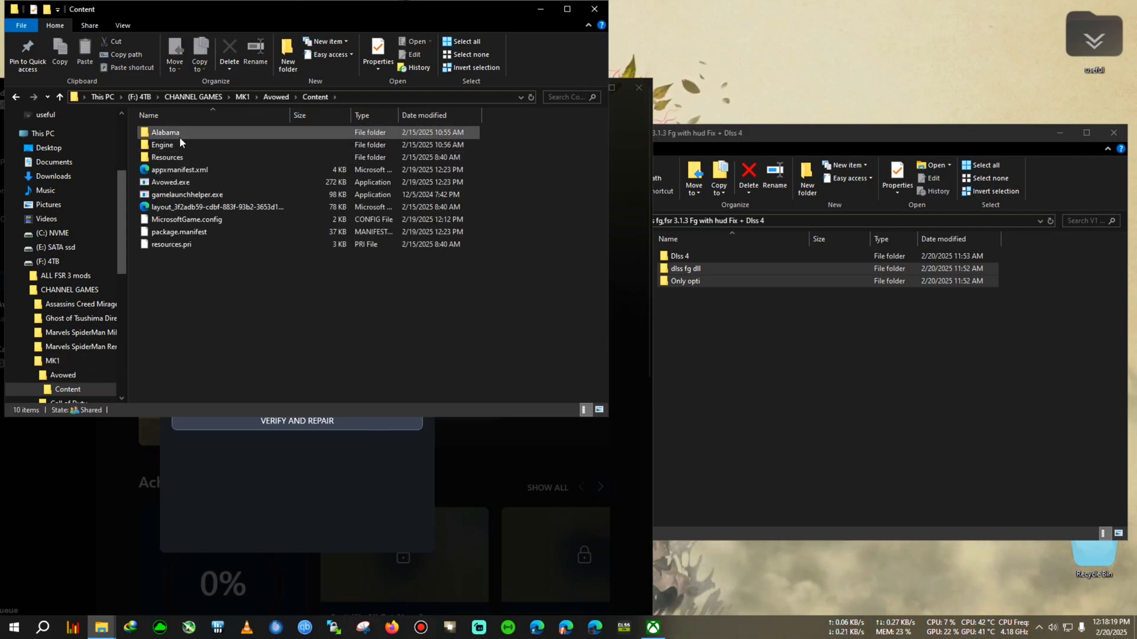
double_click(164, 133)
double_click(177, 134)
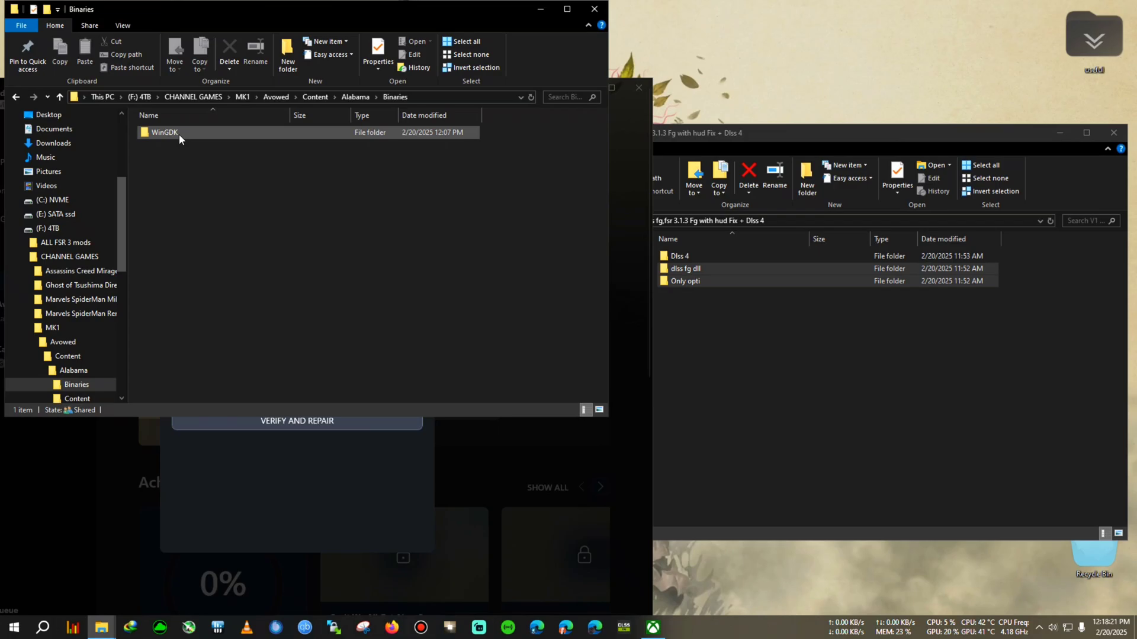
double_click(181, 134)
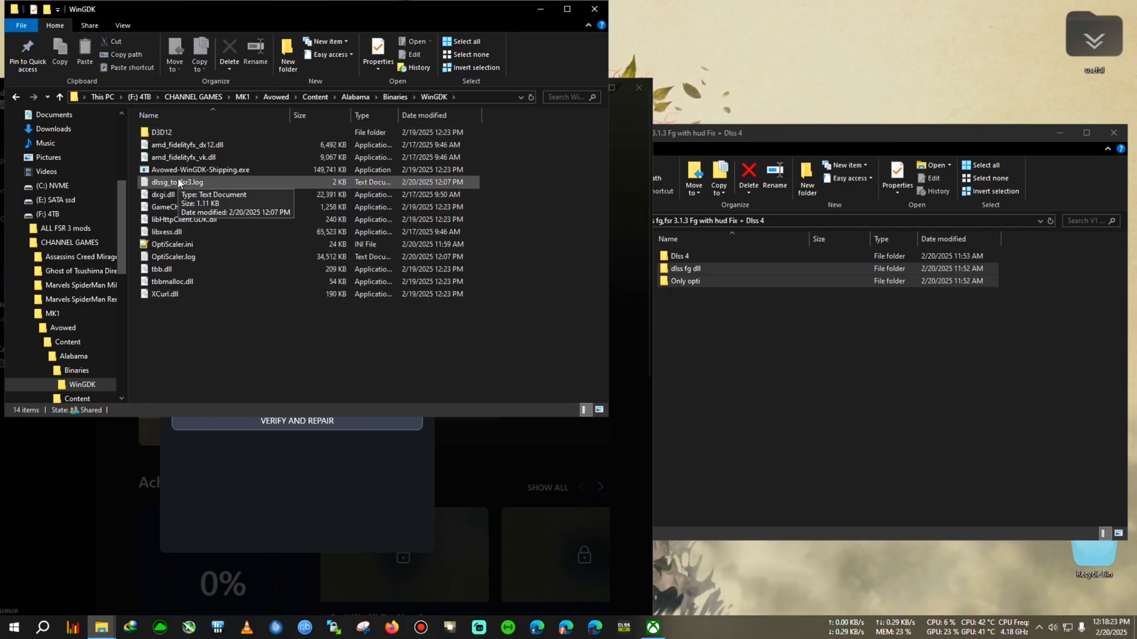
Place the two folder windows side by side and copy all six Only opti files into WinGDK, replacing the existing ones
drag(324, 13, 350, 157)
drag(764, 133, 811, 118)
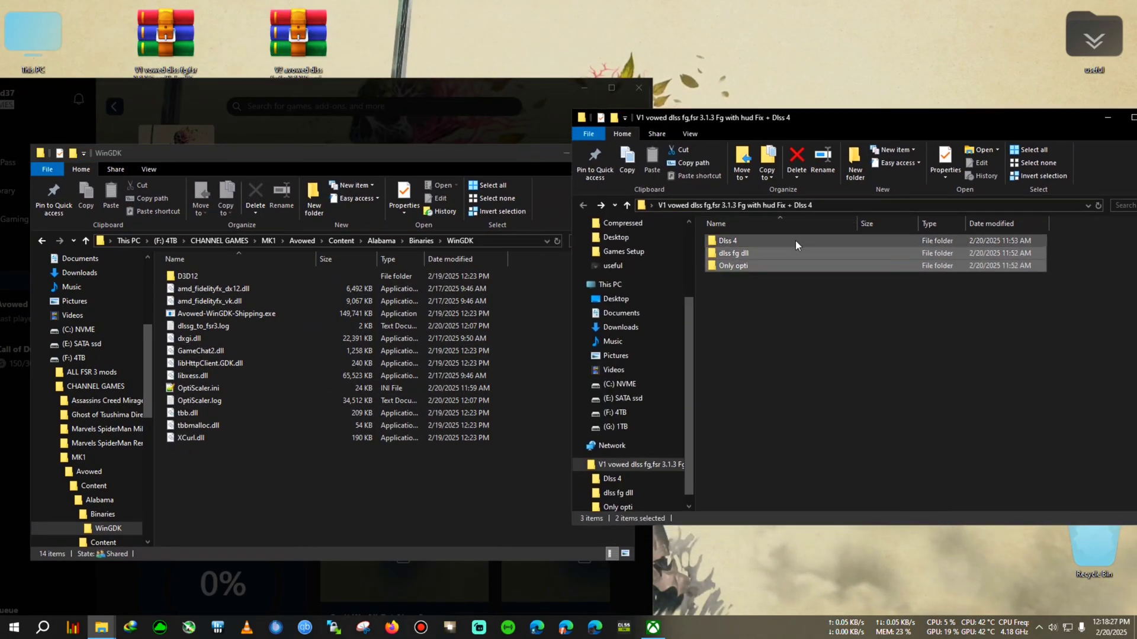
double_click(735, 267)
drag(752, 319, 719, 236)
right_click(739, 264)
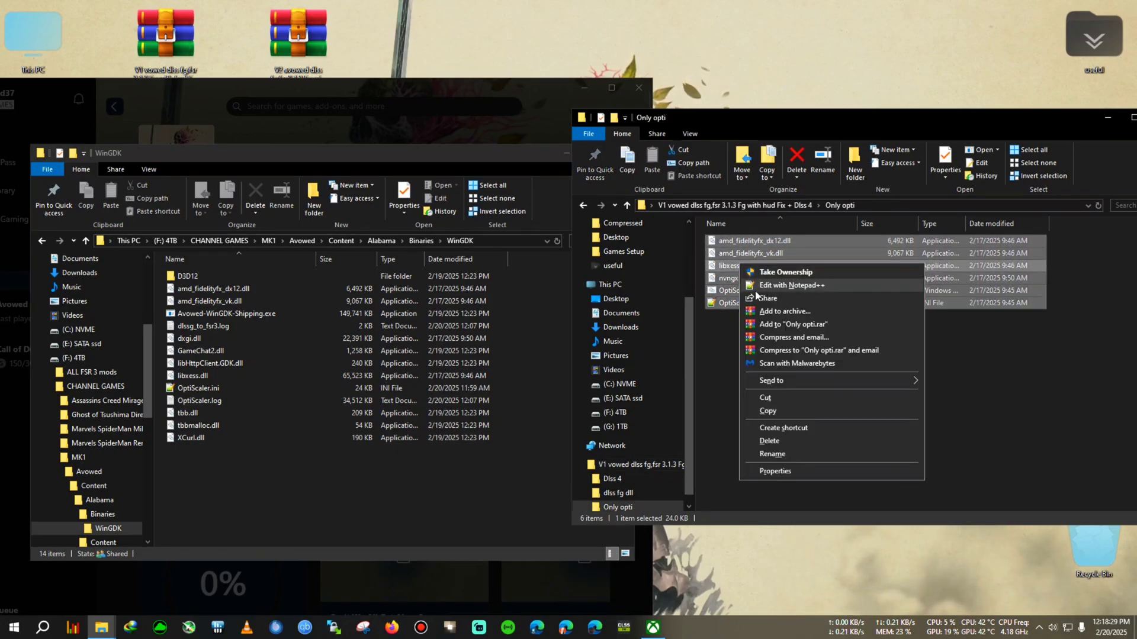
click(768, 411)
right_click(537, 329)
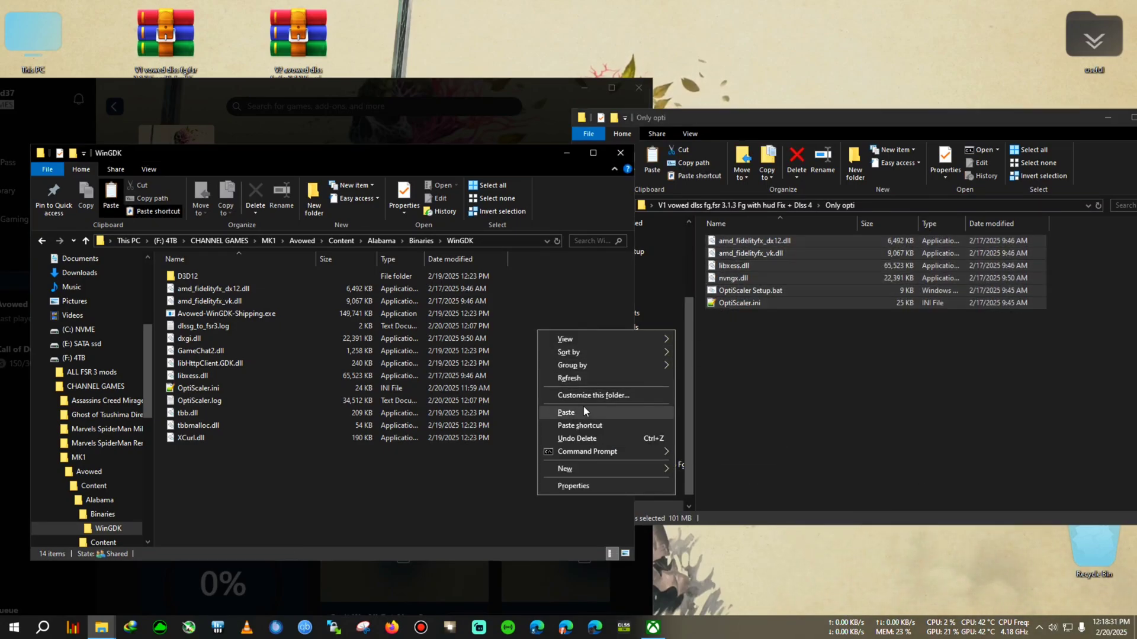
click(584, 406)
click(545, 219)
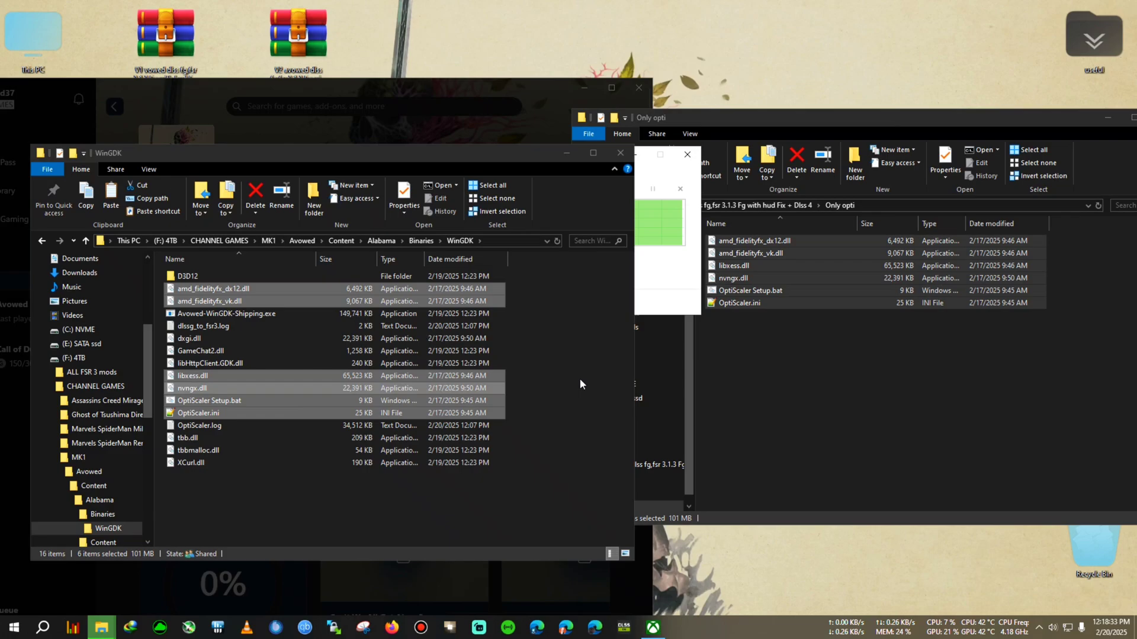
click(228, 401)
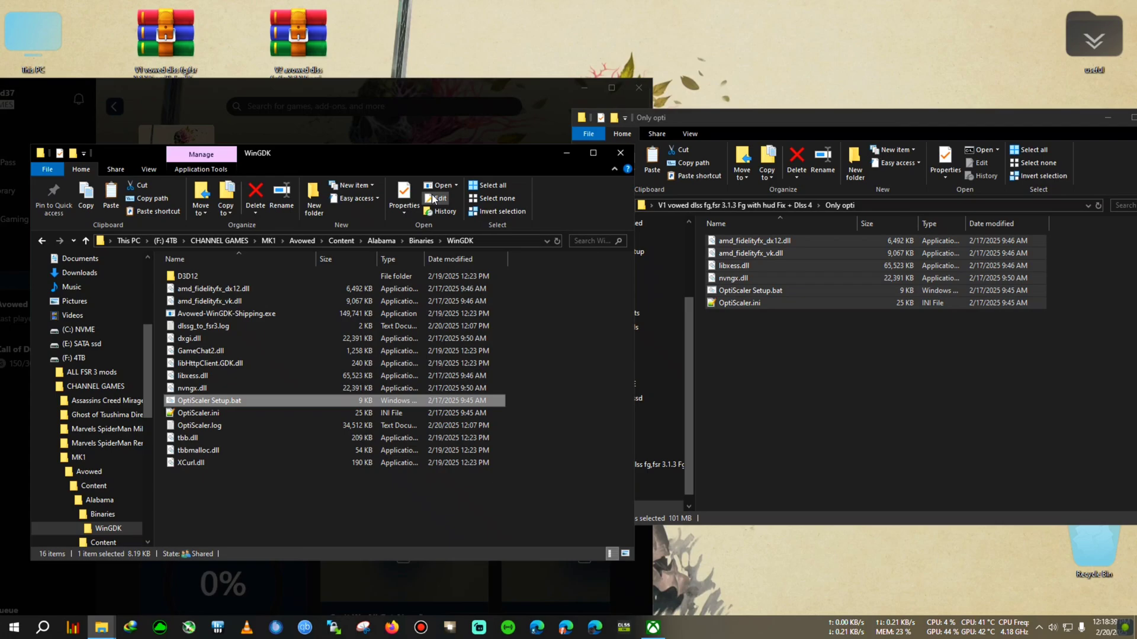
Copy dlssg_to_fsr3_amd_is_better.dll from the mod's dlss fg dll folder into the WinGDK folder
drag(428, 151, 453, 148)
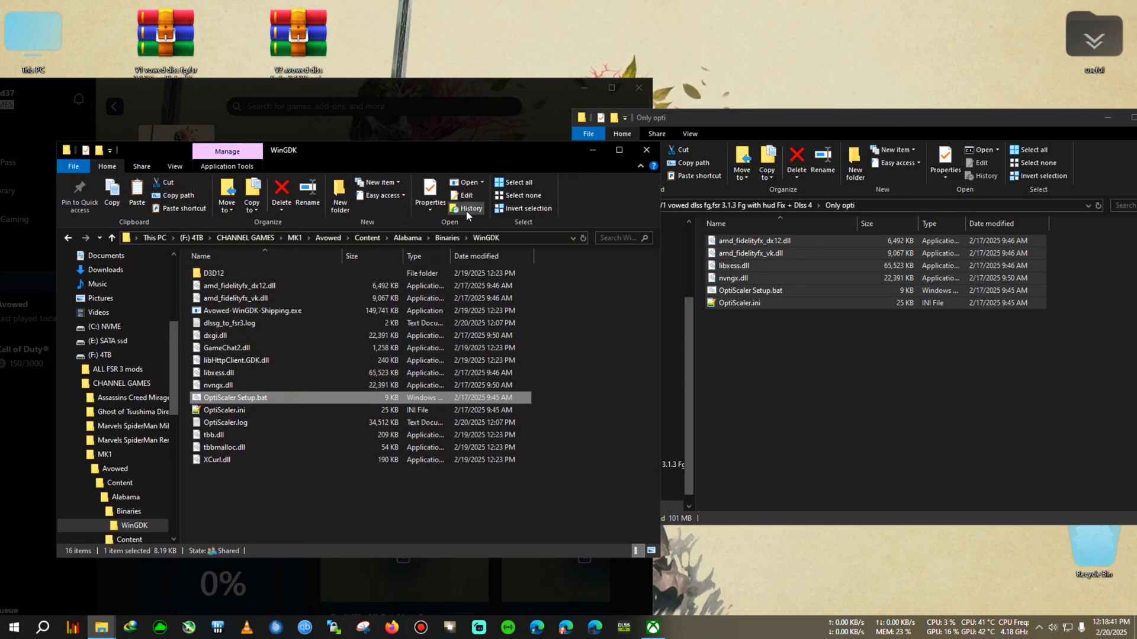
click(809, 360)
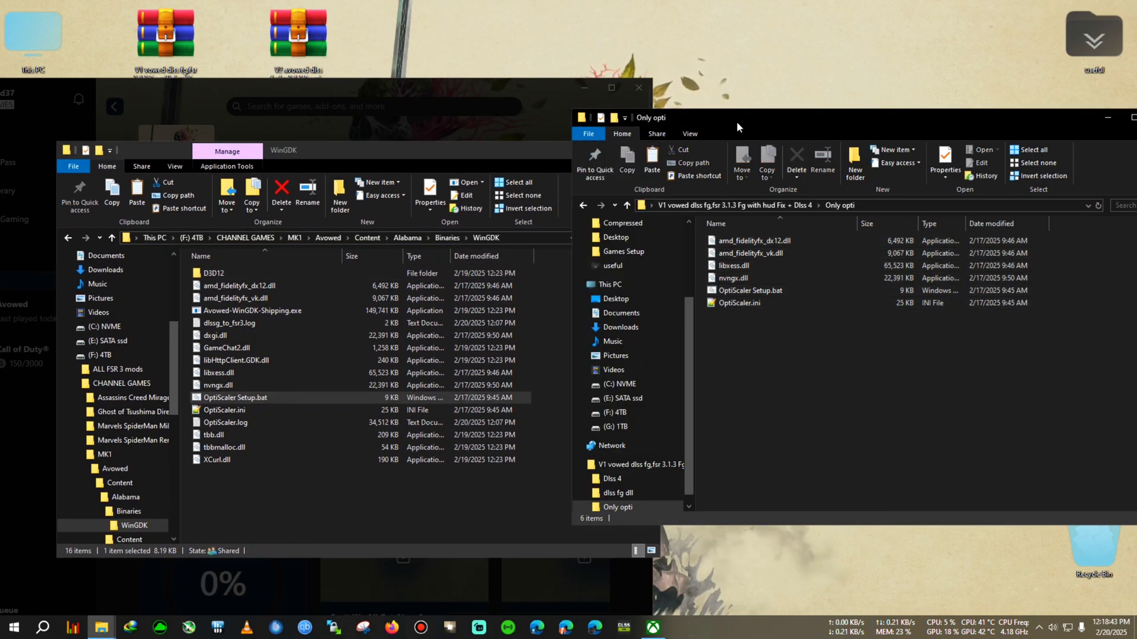
drag(736, 122, 786, 111)
click(633, 193)
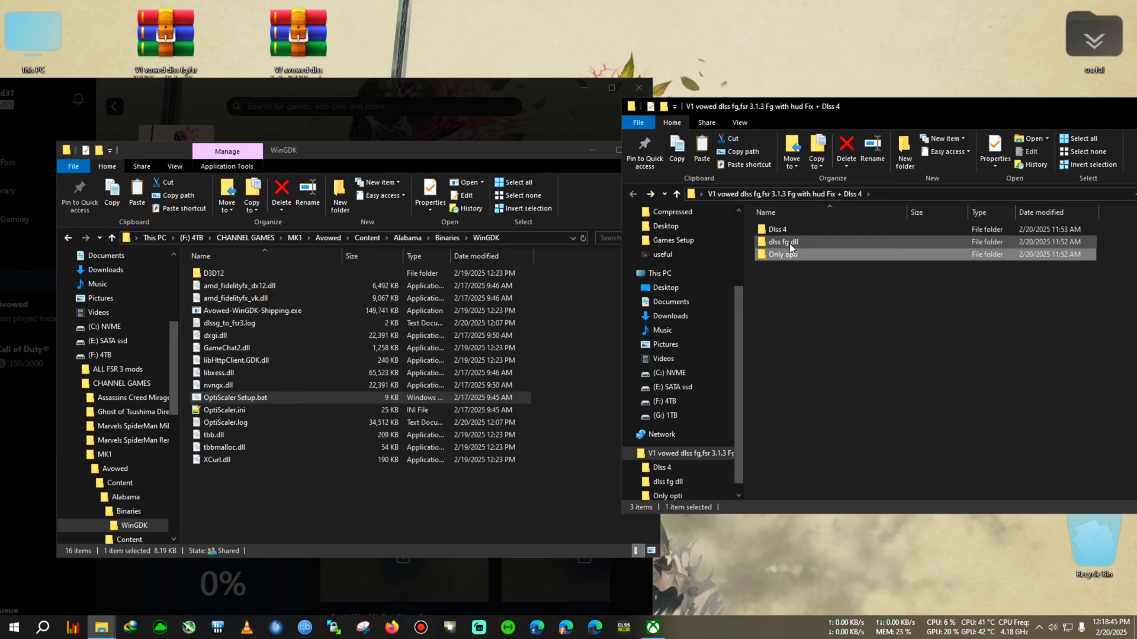
double_click(790, 244)
right_click(781, 231)
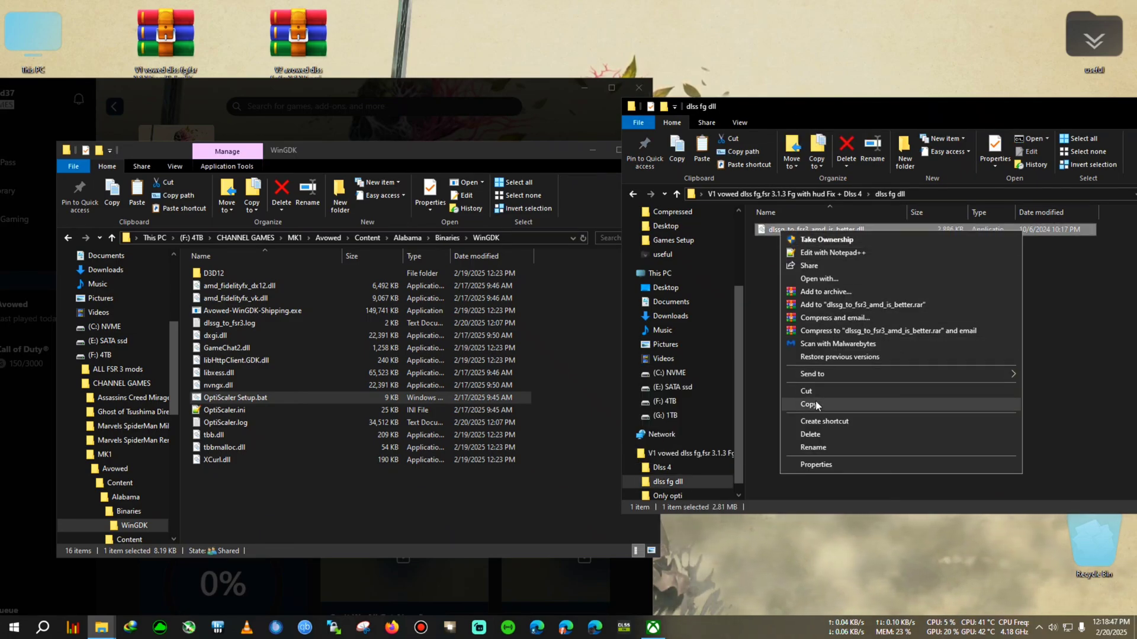
click(816, 403)
right_click(579, 333)
click(616, 404)
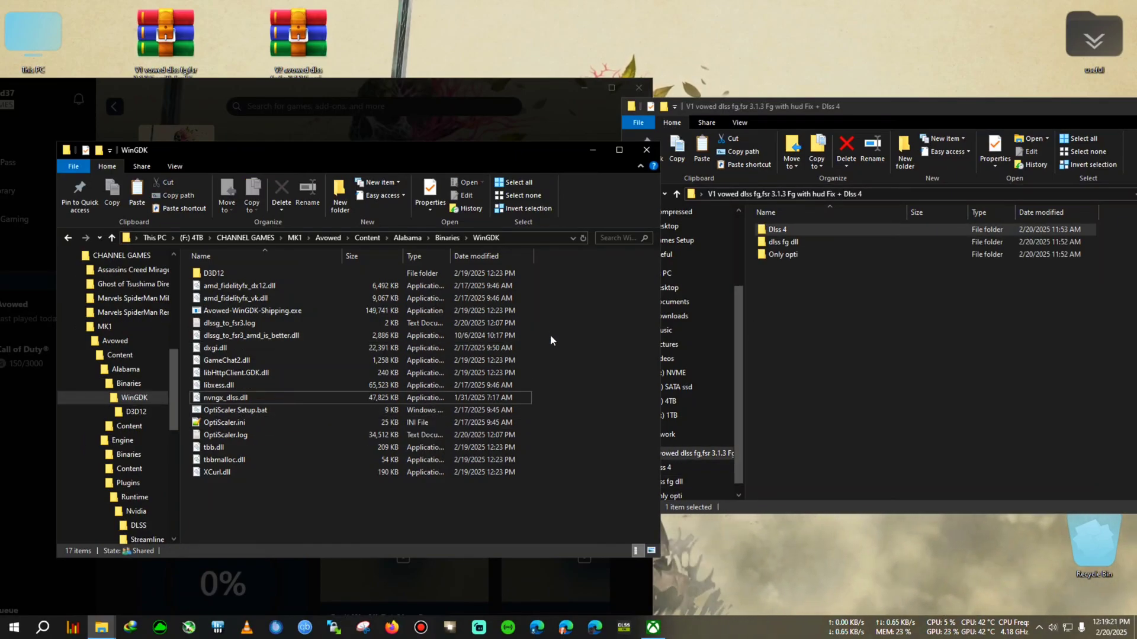
Copy nvngx_dlss.dll from the mod's Dlss 4 folder
click(787, 244)
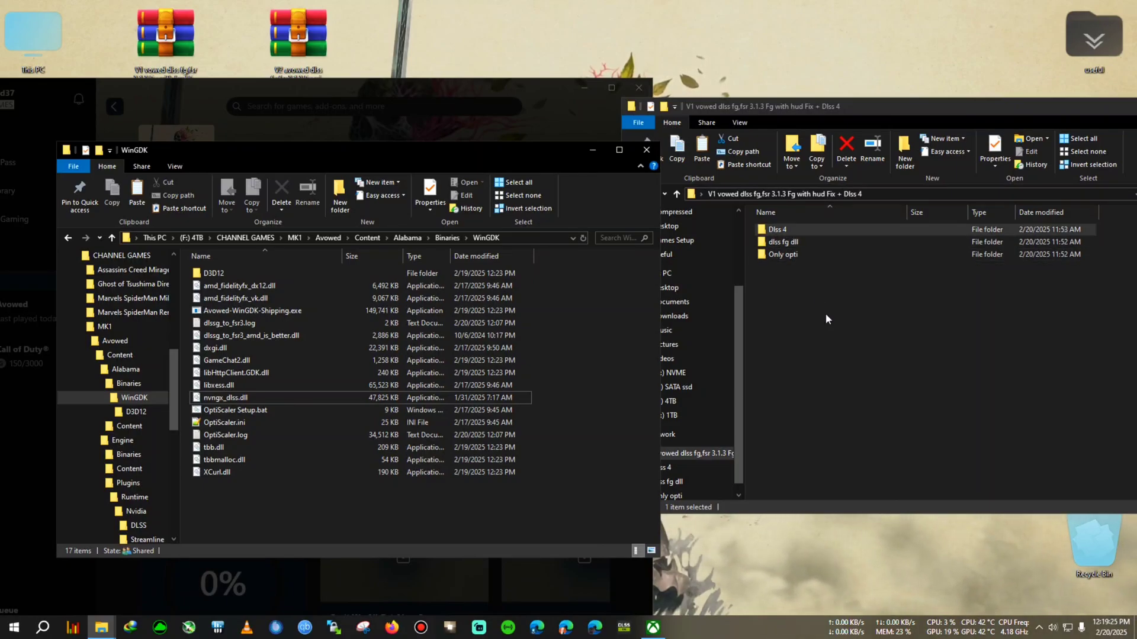
double_click(776, 230)
right_click(773, 232)
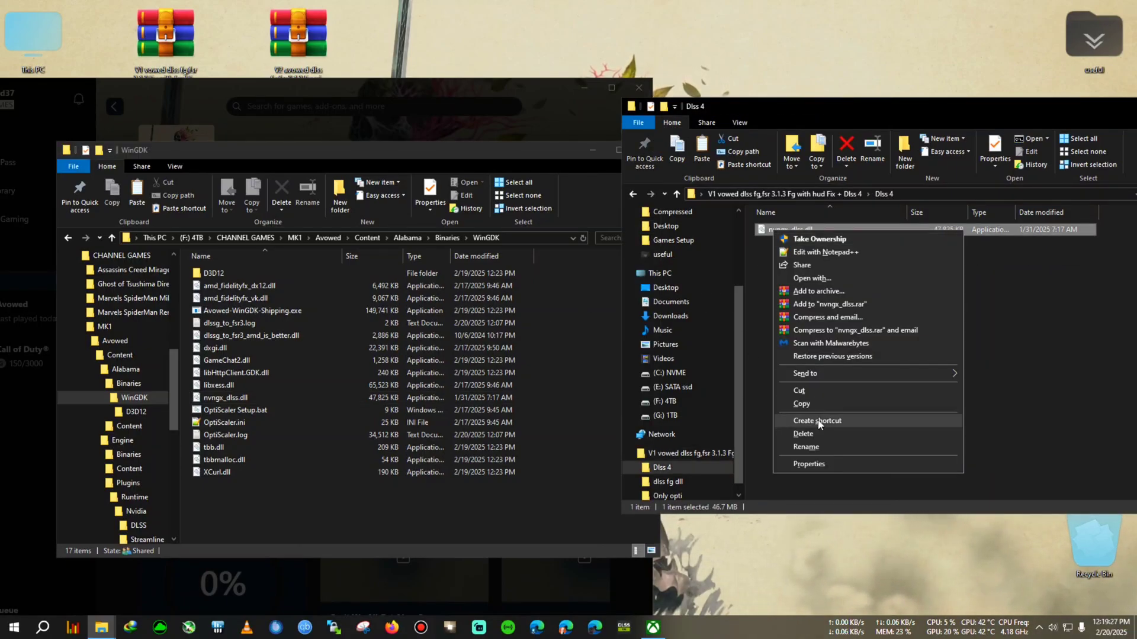
click(807, 404)
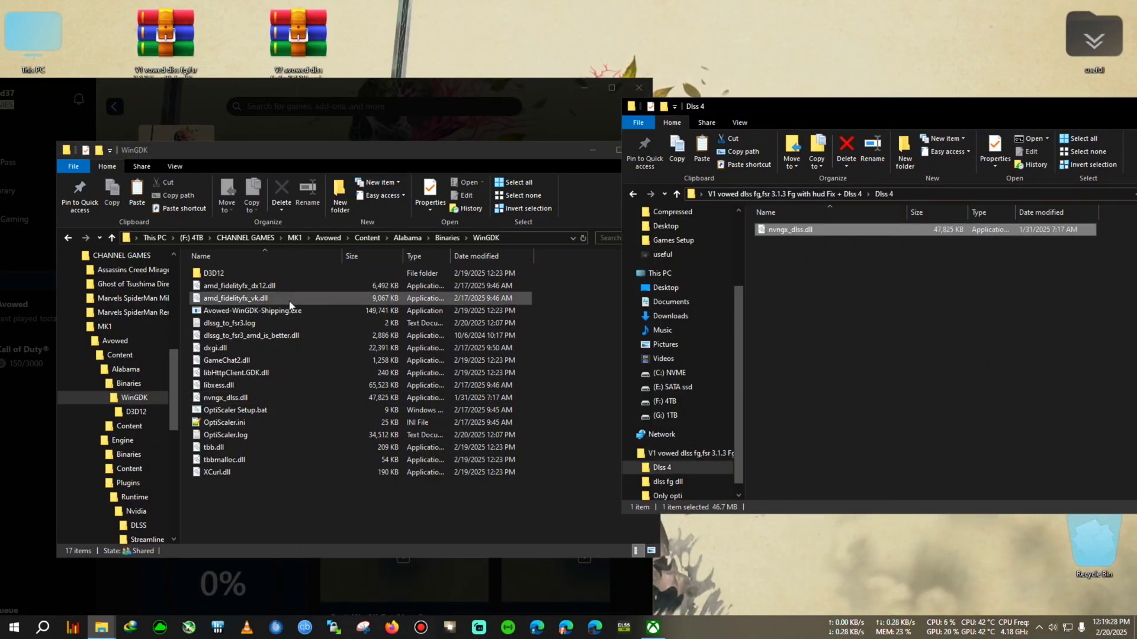
Go to Avowed's Content\Engine\Plugins\Runtime\Nvidia\DLSS\Binaries\ThirdParty\Win64 folder
click(68, 238)
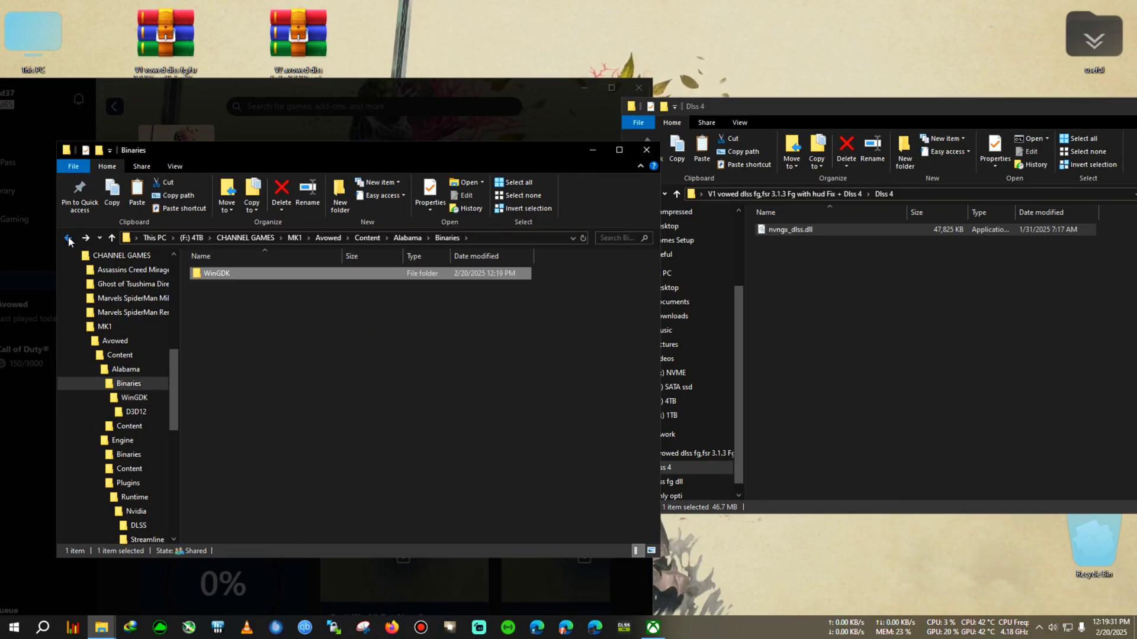
click(68, 238)
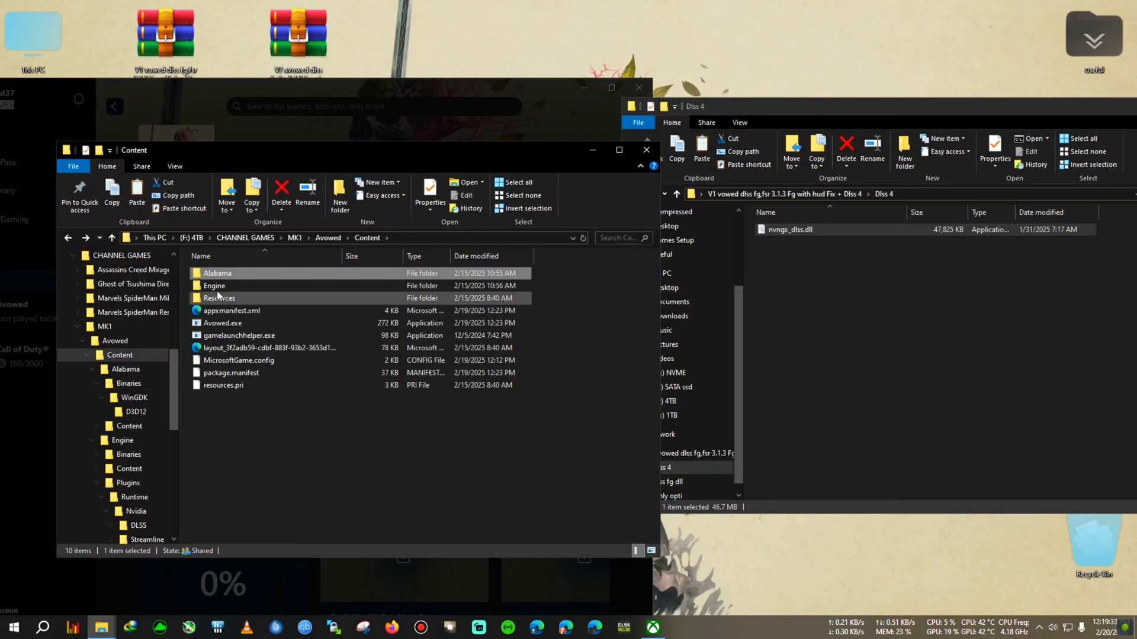
double_click(242, 286)
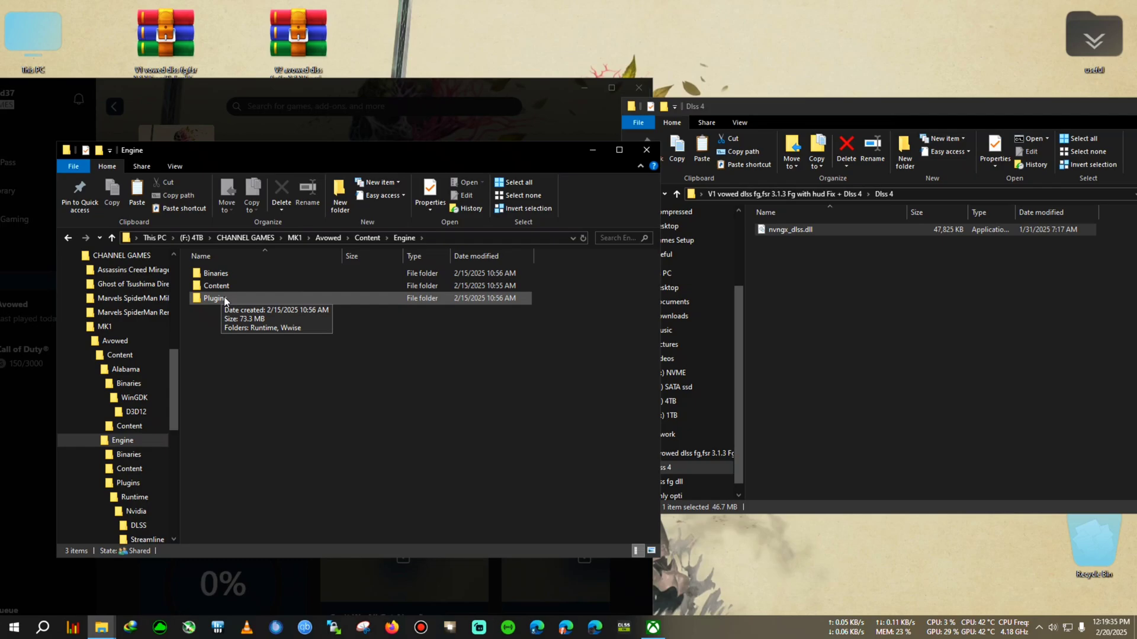
double_click(224, 296)
double_click(219, 274)
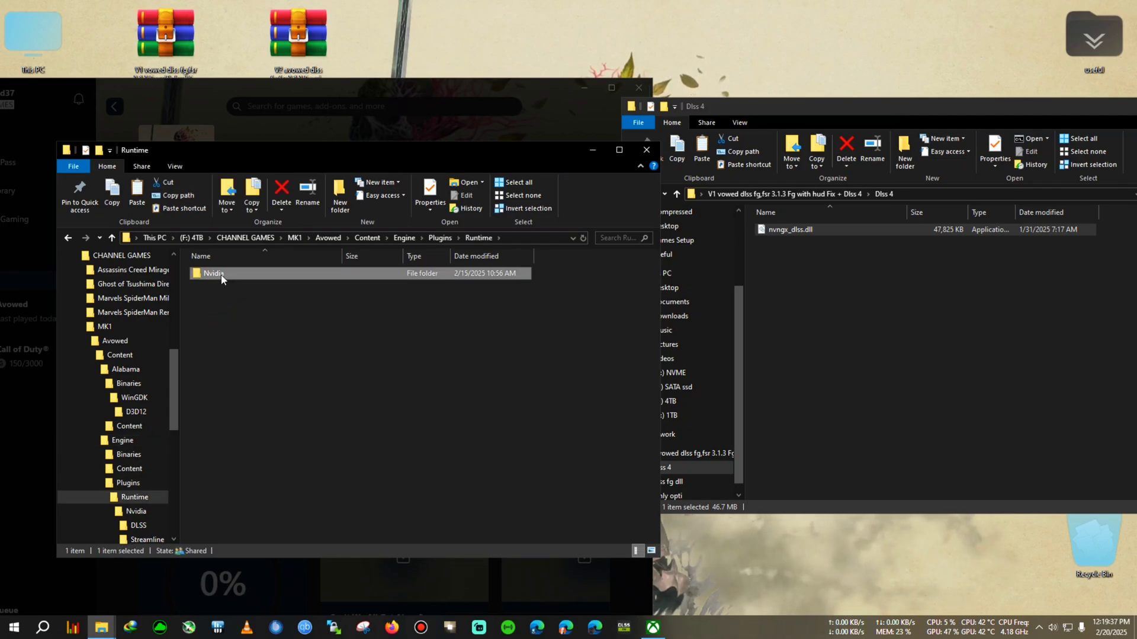
double_click(221, 276)
double_click(223, 275)
double_click(222, 276)
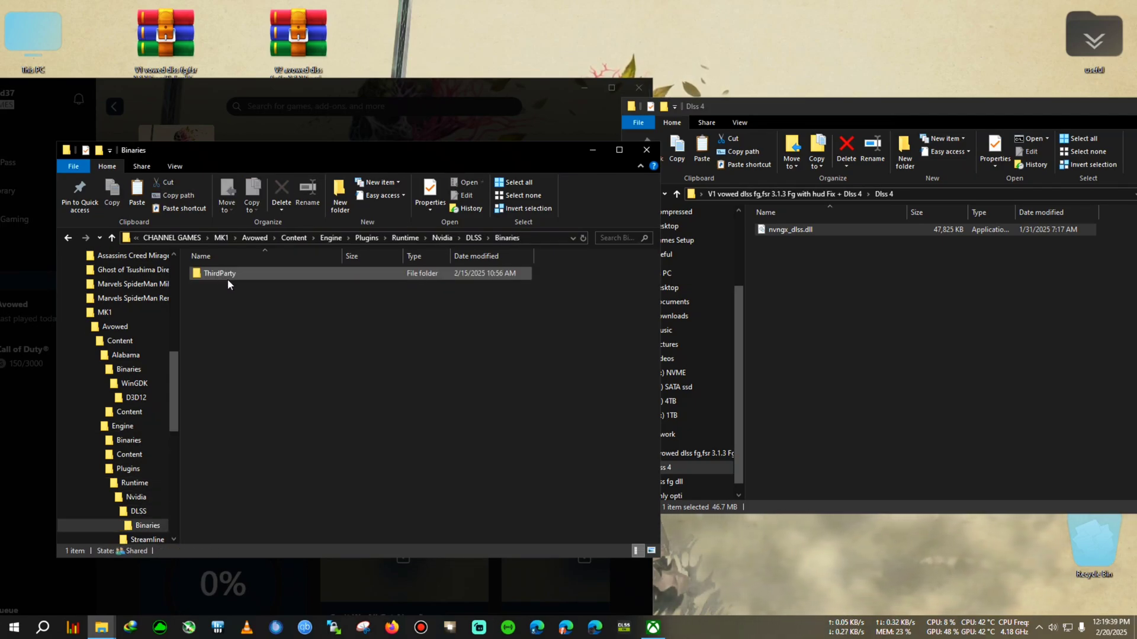
double_click(228, 277)
double_click(225, 274)
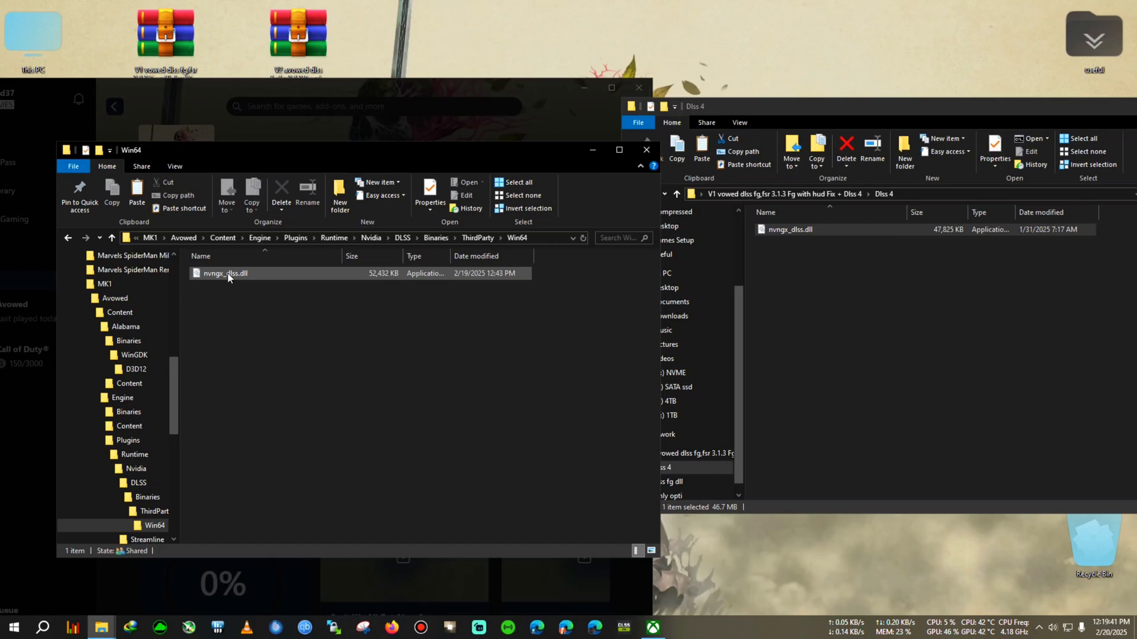
Paste the copied nvngx_dlss.dll into the Win64 folder, replacing the existing file
right_click(379, 317)
click(439, 396)
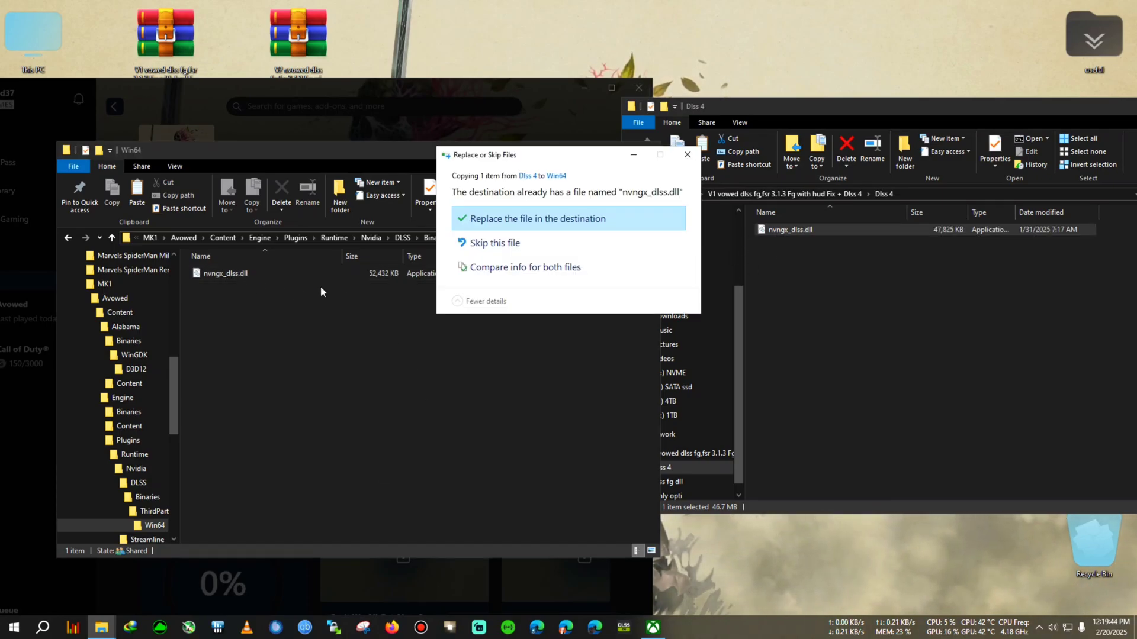
click(496, 220)
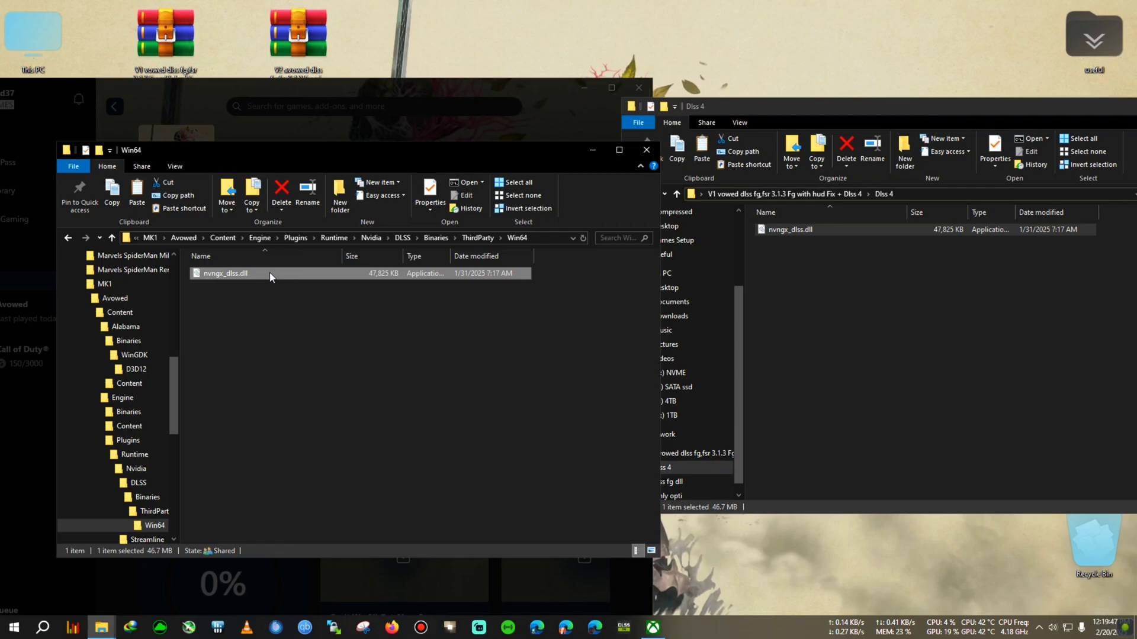
Return to Avowed's Content\Alabama\Binaries\WinGDK folder
click(68, 240)
click(68, 240)
click(69, 240)
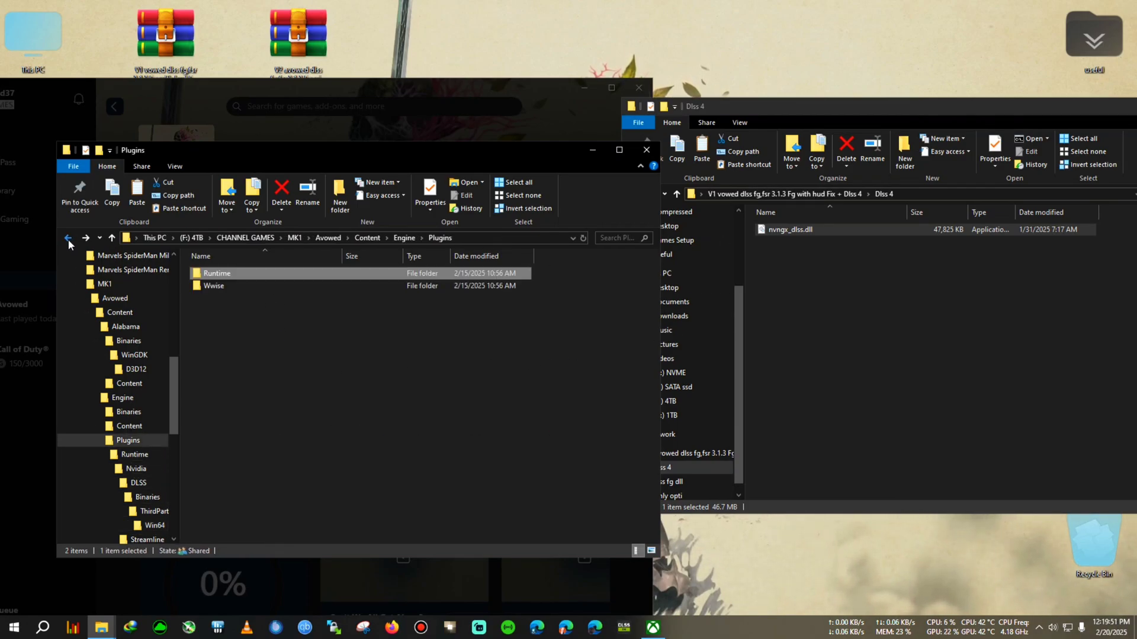
click(69, 240)
double_click(233, 274)
double_click(234, 274)
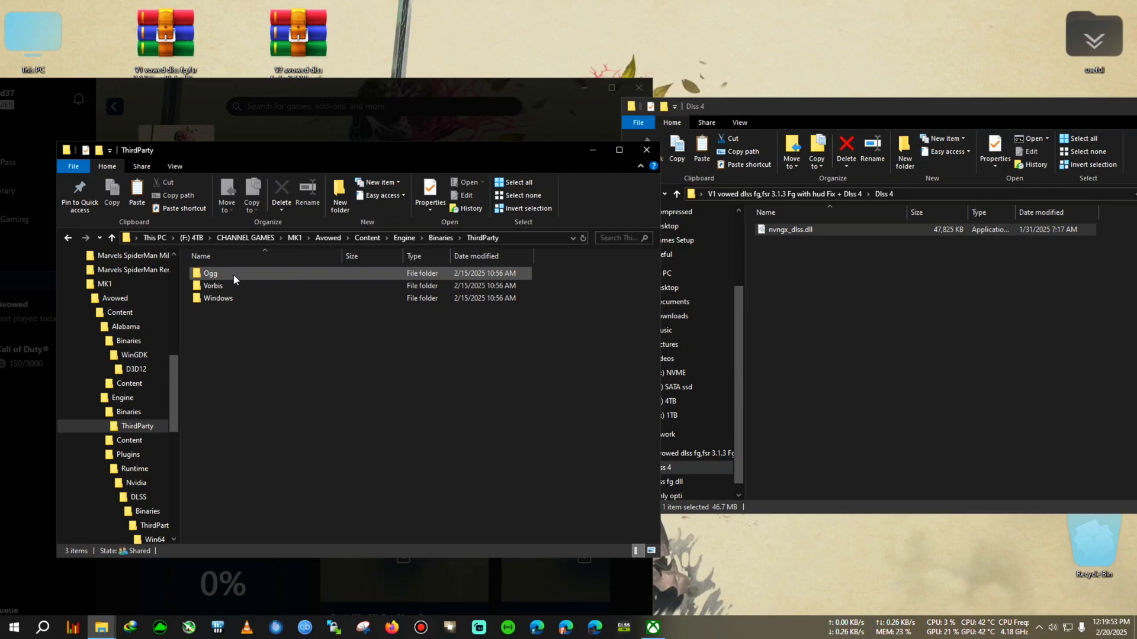
click(67, 237)
click(67, 237)
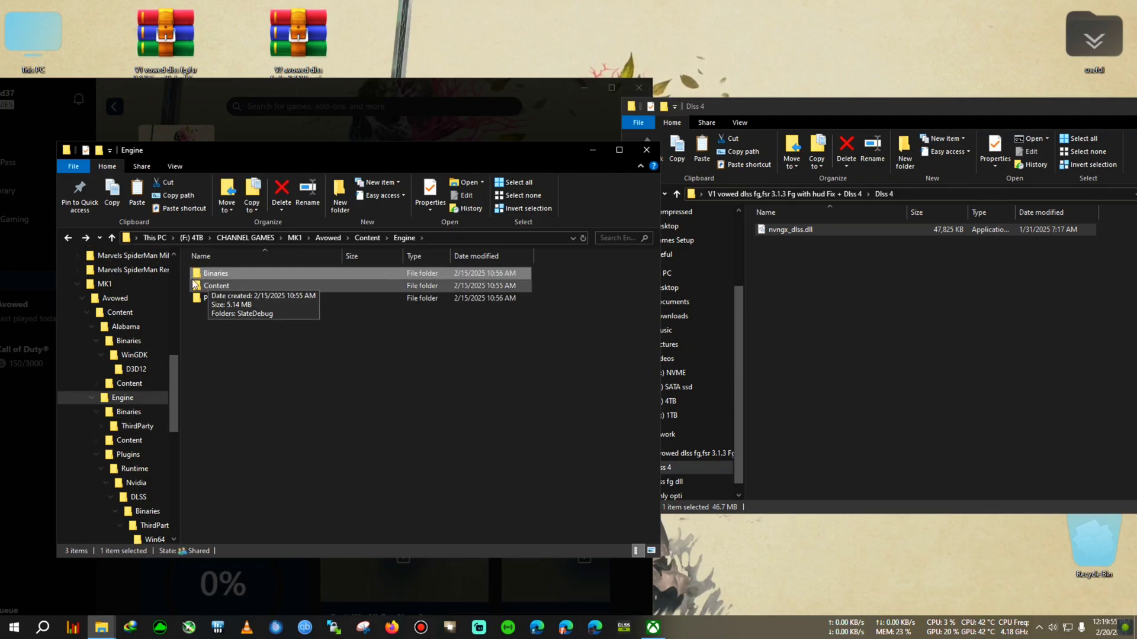
double_click(194, 286)
double_click(223, 273)
double_click(222, 273)
double_click(225, 273)
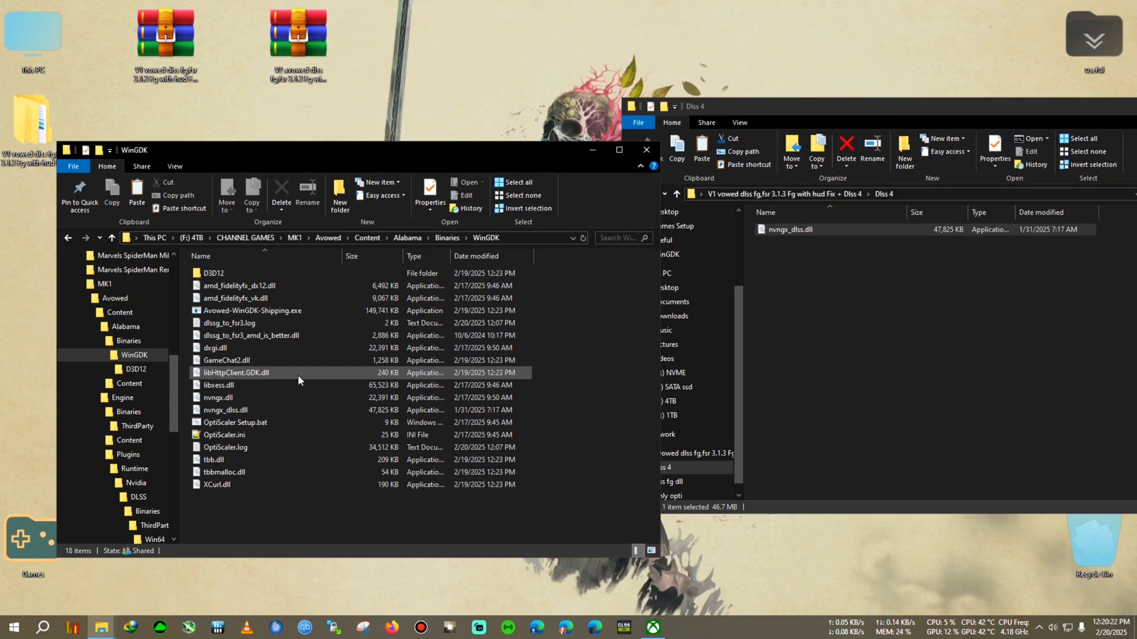
Run OptiScaler Setup.bat with dxgi.dll as the filename, overwriting the existing file and choosing Nvidia as the GPU, and minimize the WinGDK window
double_click(267, 422)
drag(290, 95, 489, 101)
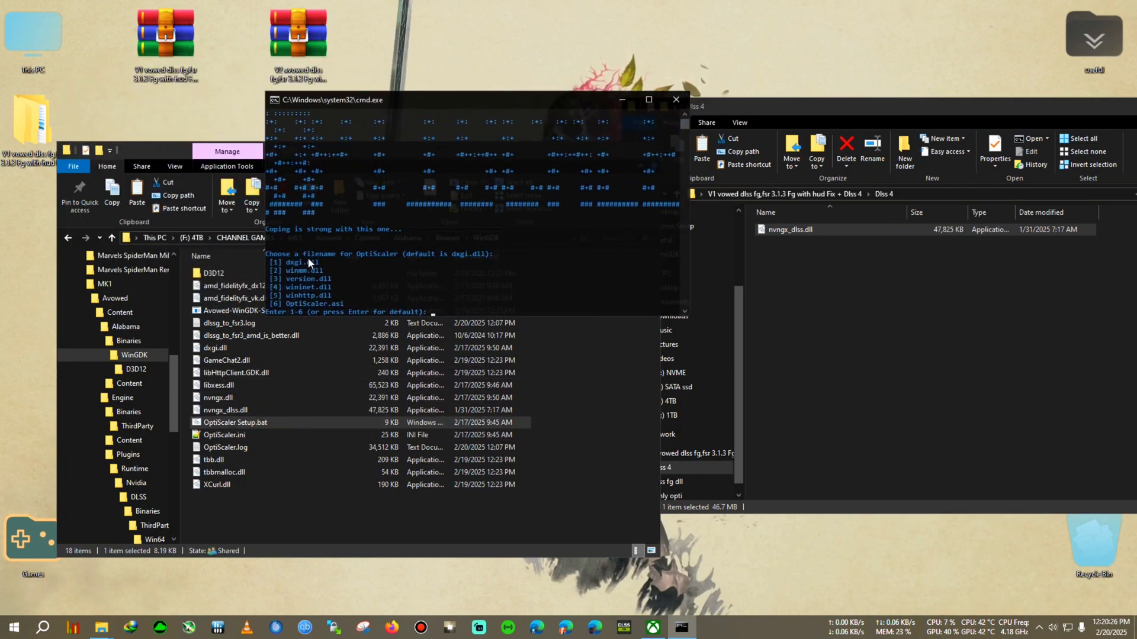
text(1)
key(Return)
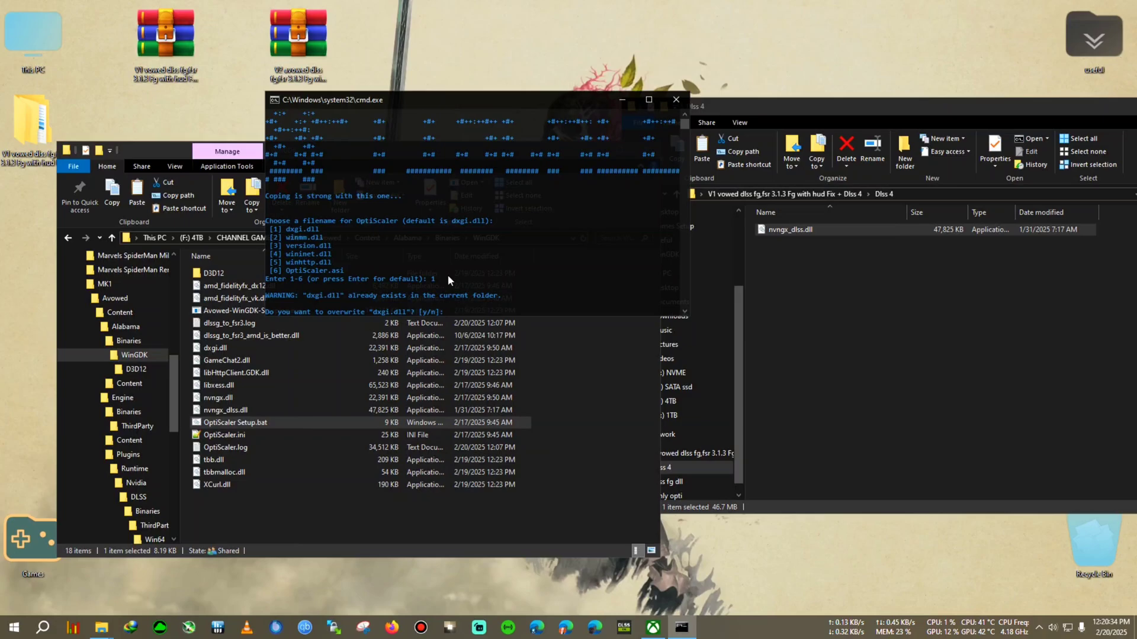
text(y)
key(Return)
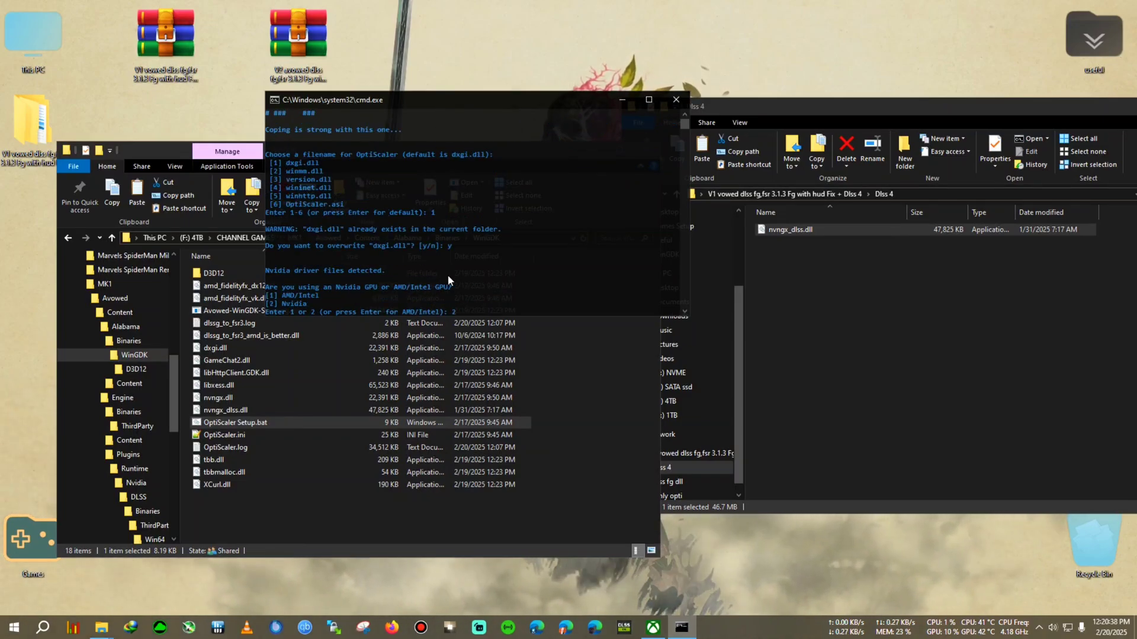
text(2)
key(Return)
key(Return)
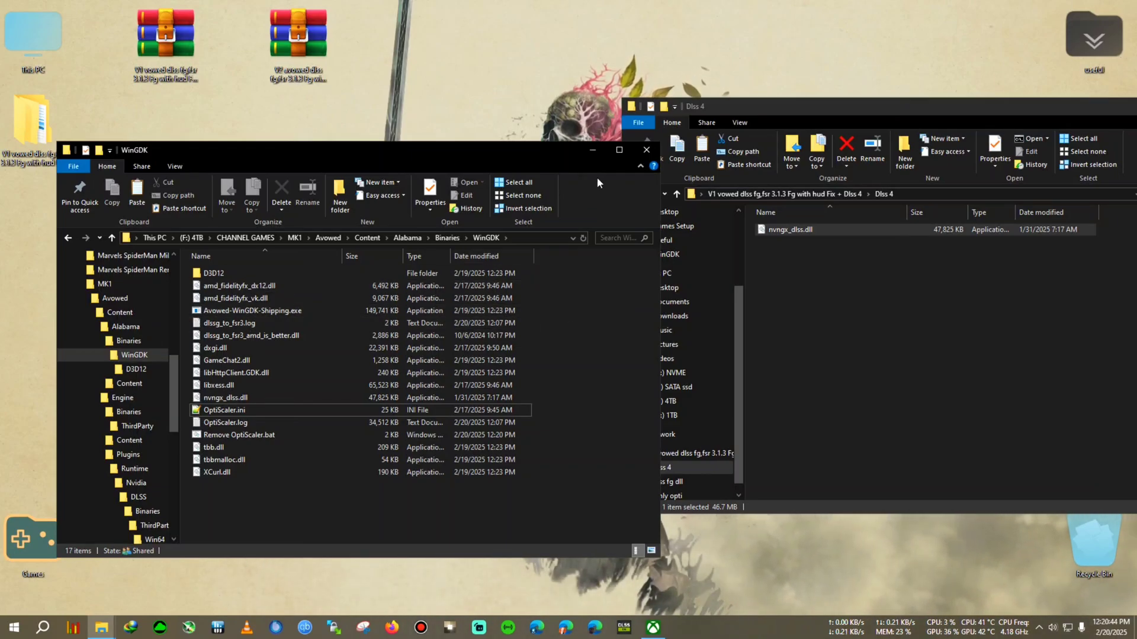
click(592, 150)
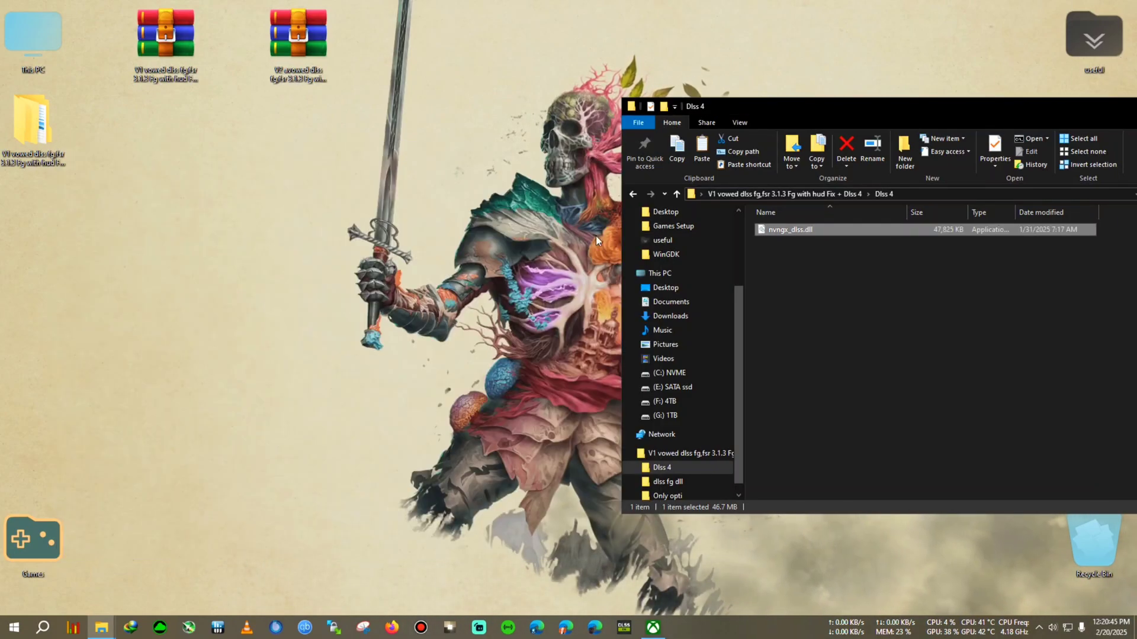
Launch Avowed from the Xbox app and walk the character forward along the beach
click(648, 623)
click(227, 229)
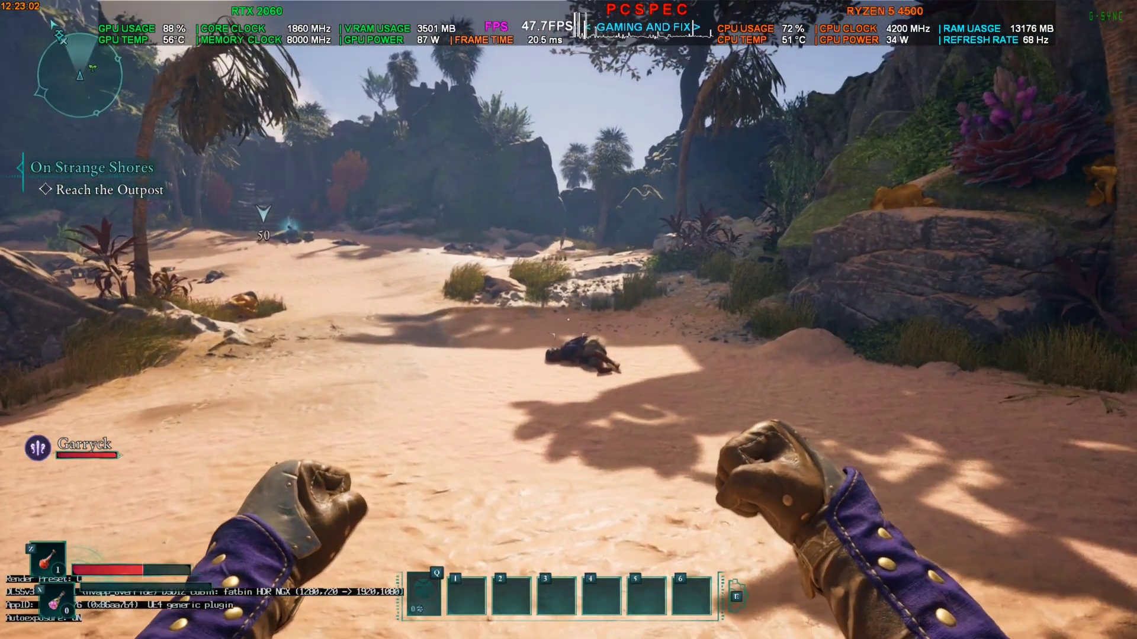
key(w)
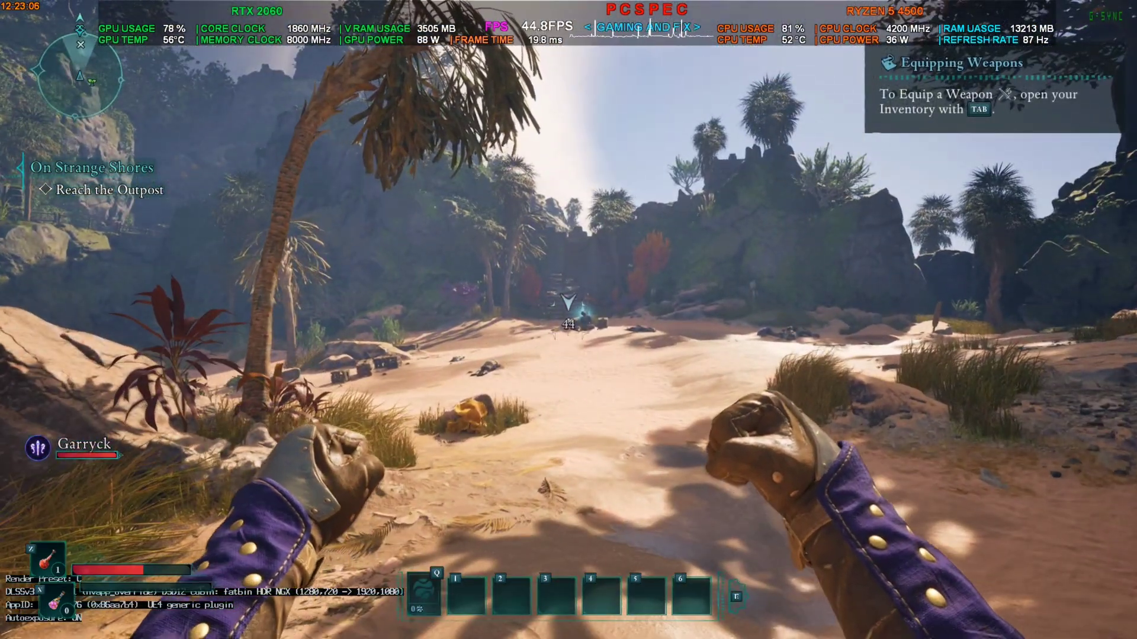
Examine the game's upscaling, DLSS quality and NVIDIA Reflex options in the settings, and return to gameplay
key(Escape)
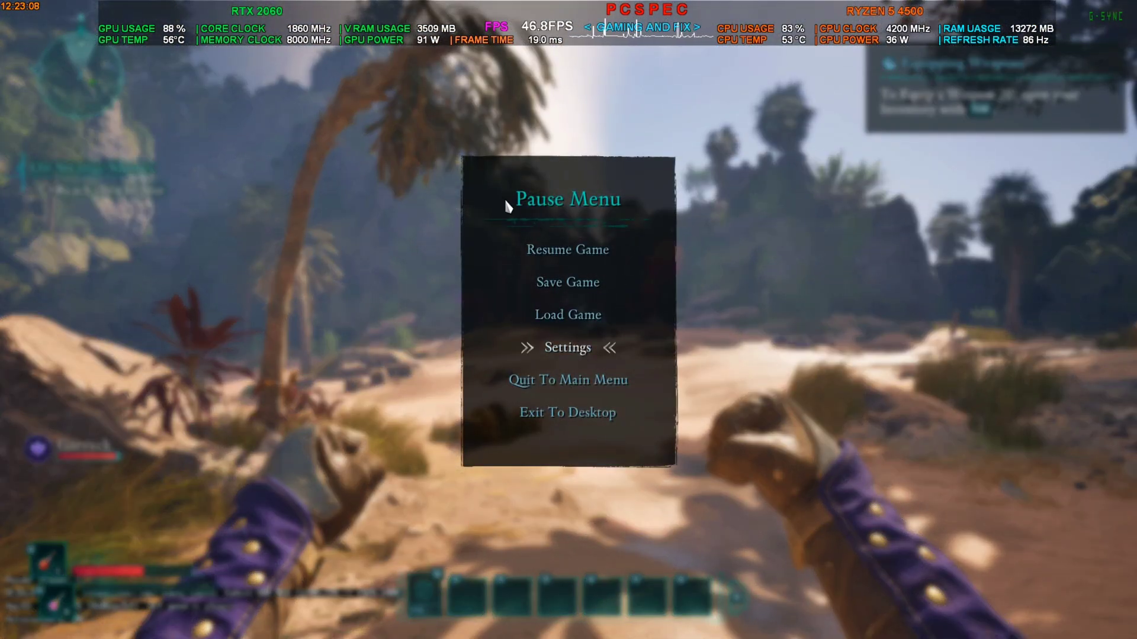
key(Return)
scroll(574, 388, down, 2)
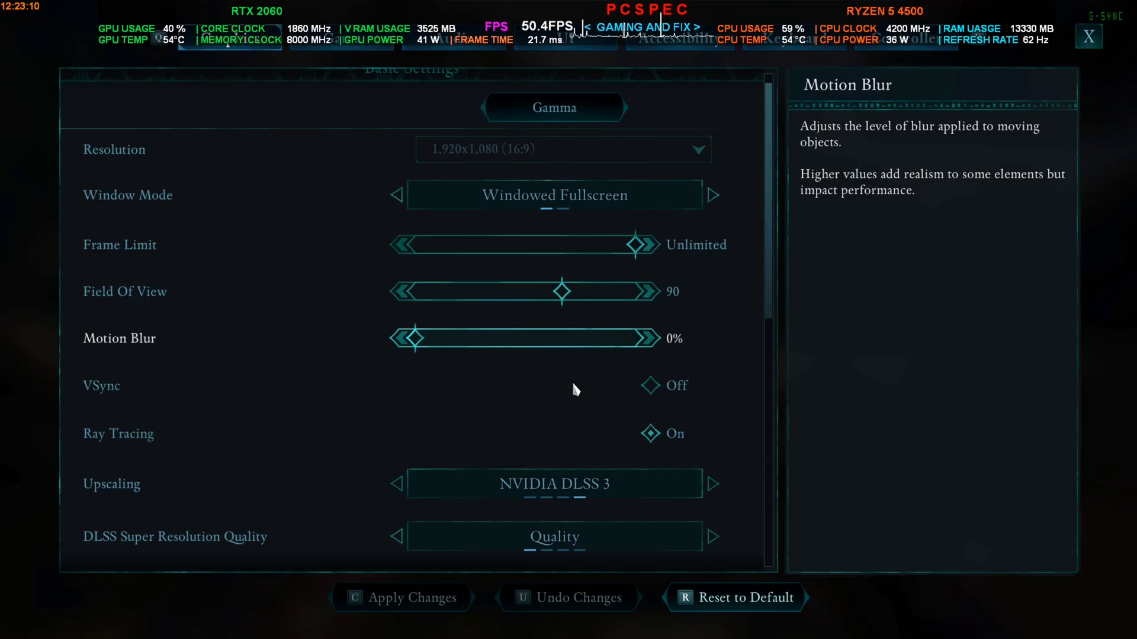
scroll(573, 388, down, 3)
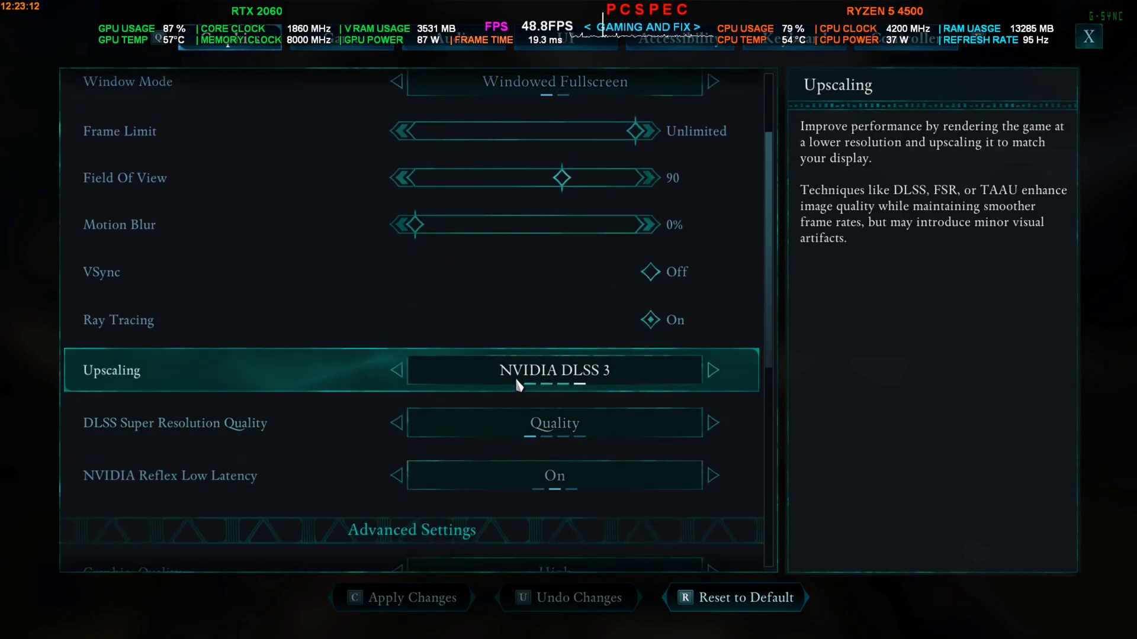
scroll(514, 375, down, 1)
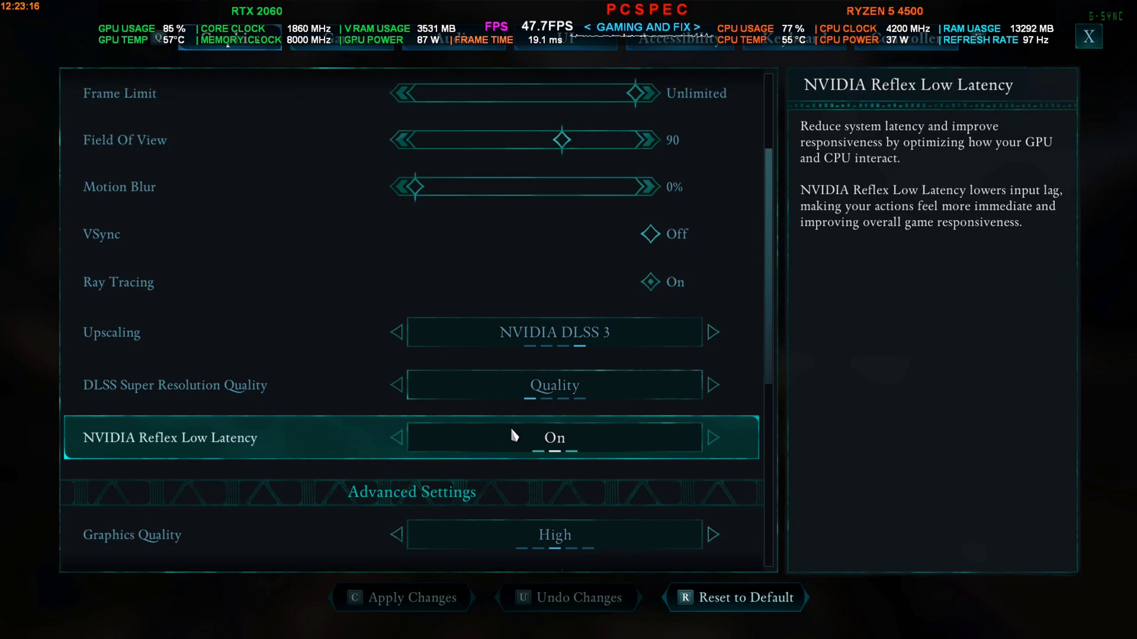
key(Escape)
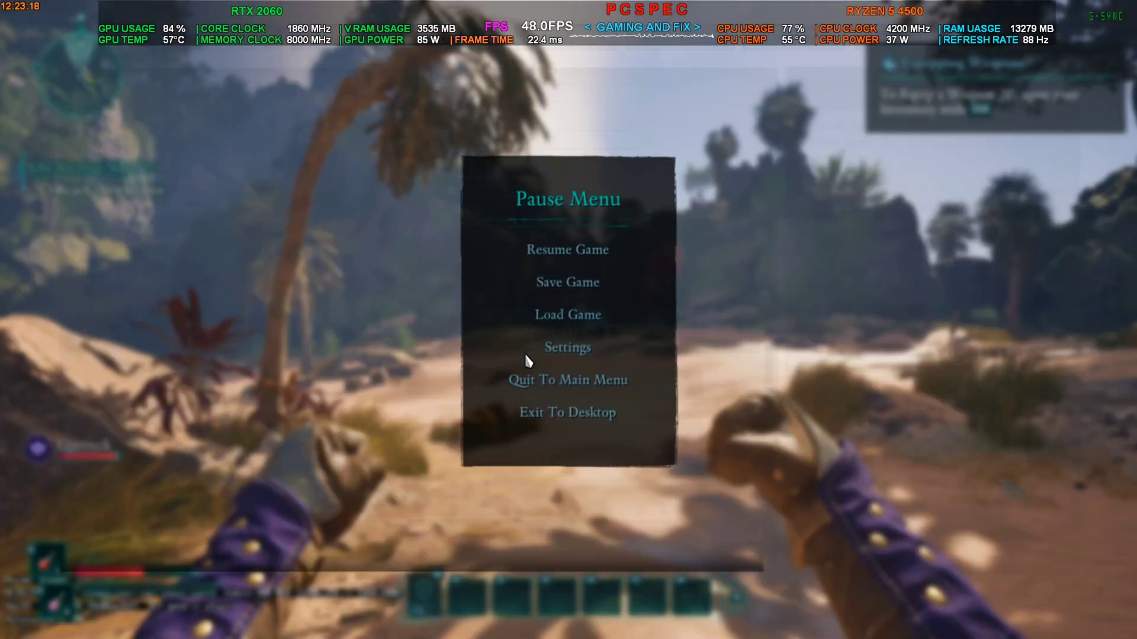
key(Escape)
Open the OptiScaler overlay, set its UI scale to 0.9 and reposition it so the whole window is visible
key(Insert)
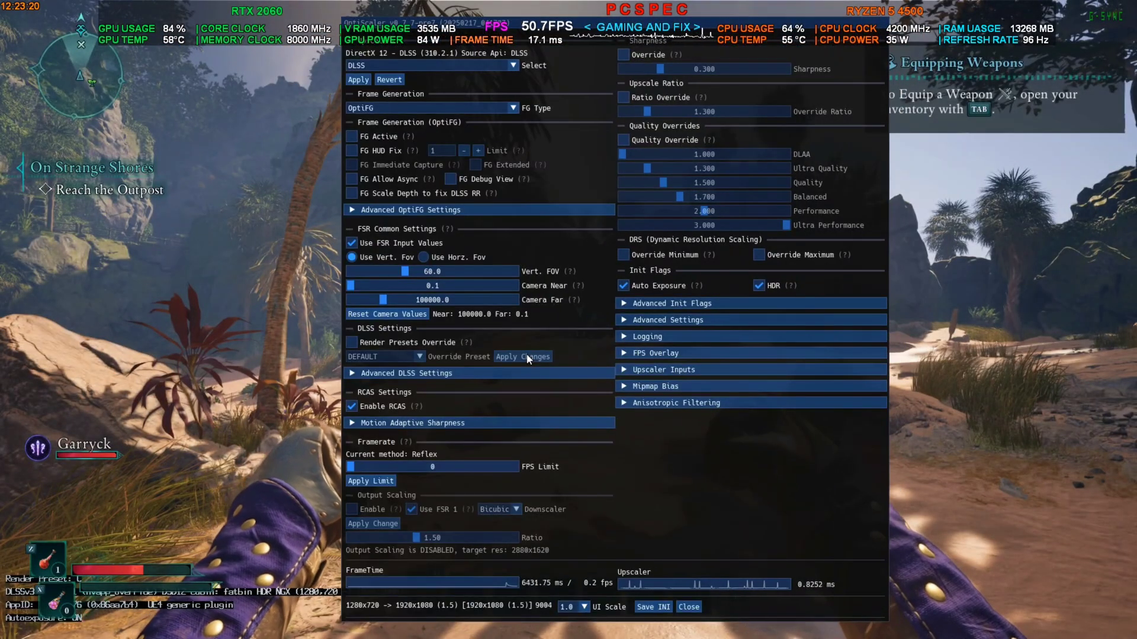
drag(548, 31, 464, 36)
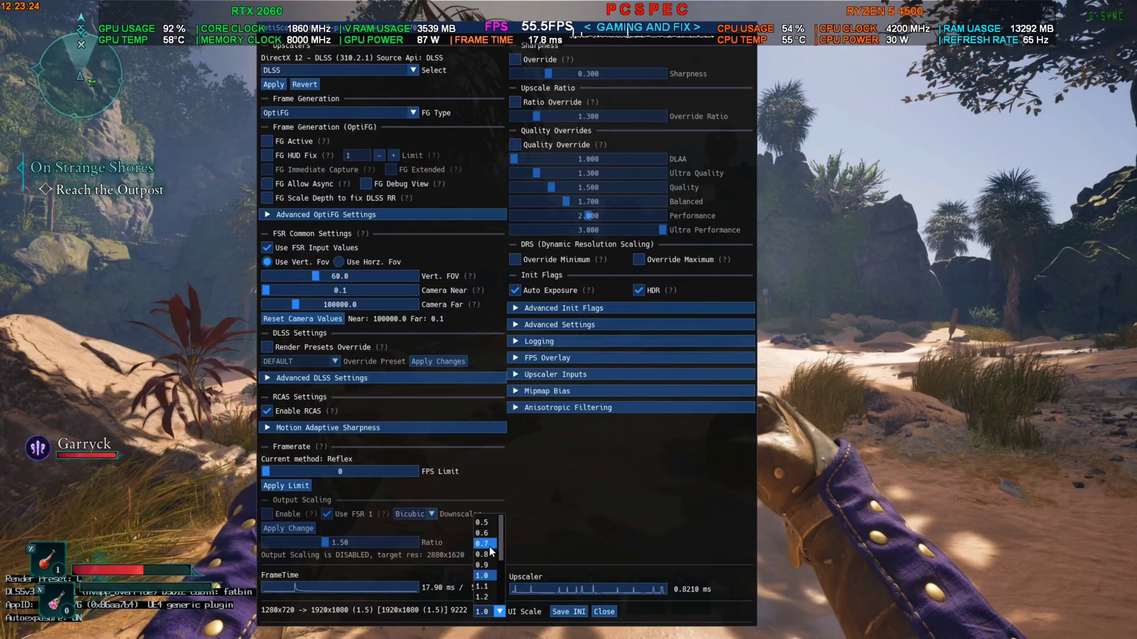
click(481, 564)
drag(509, 43, 678, 109)
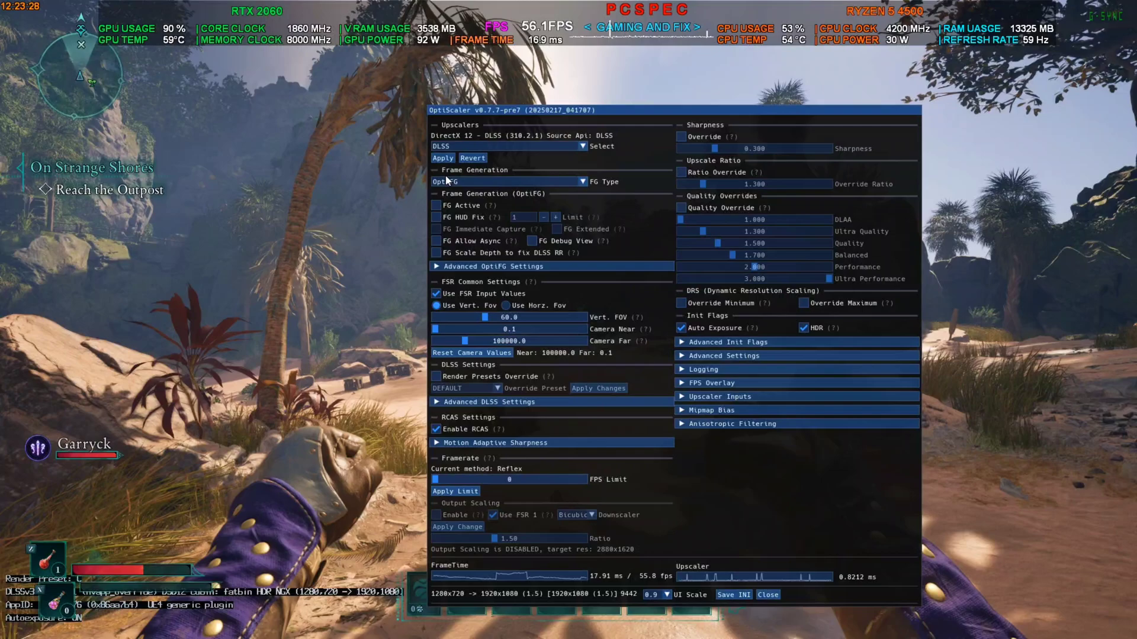
Set OptiScaler's FG Type to FSR-FG via Nukem's DLSSG, save the INI and exit the game to the desktop for a restart
click(582, 182)
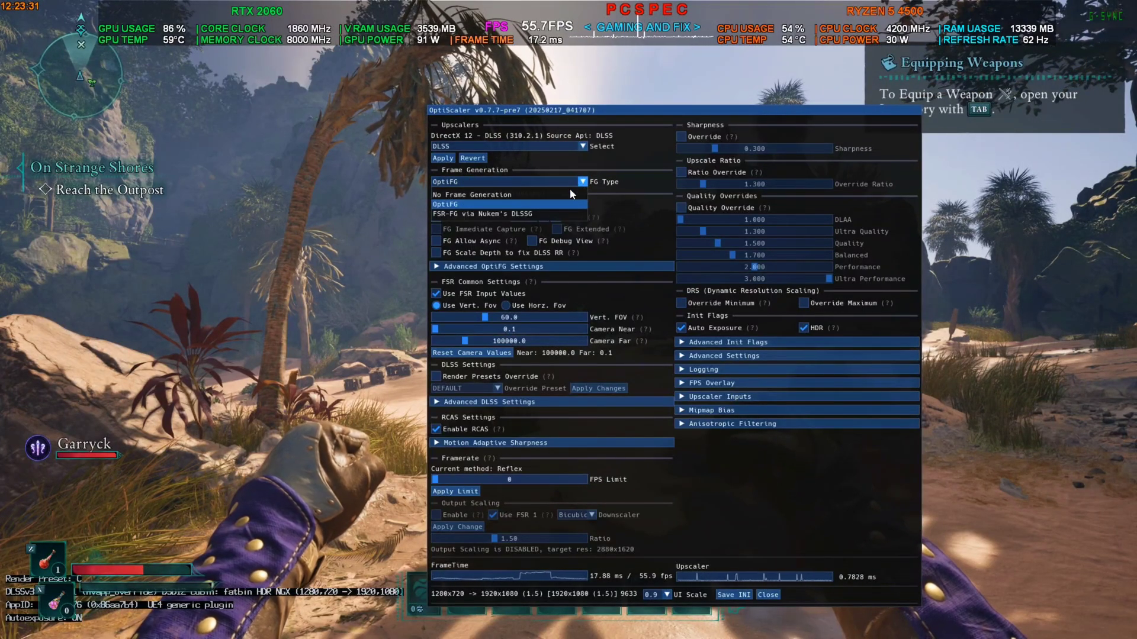
click(507, 214)
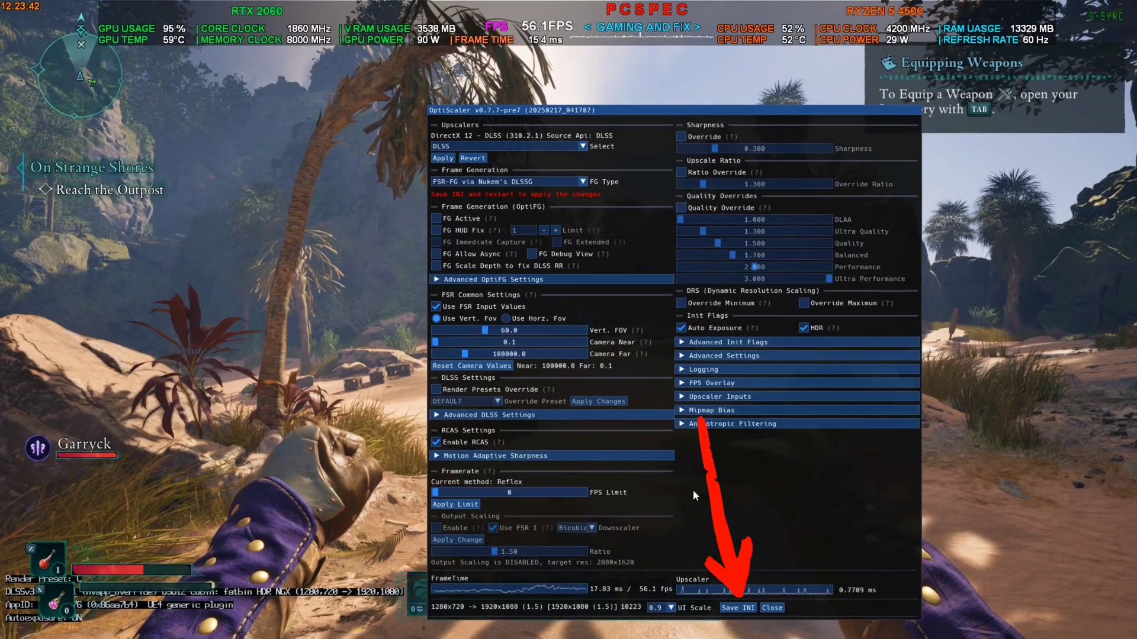
click(772, 608)
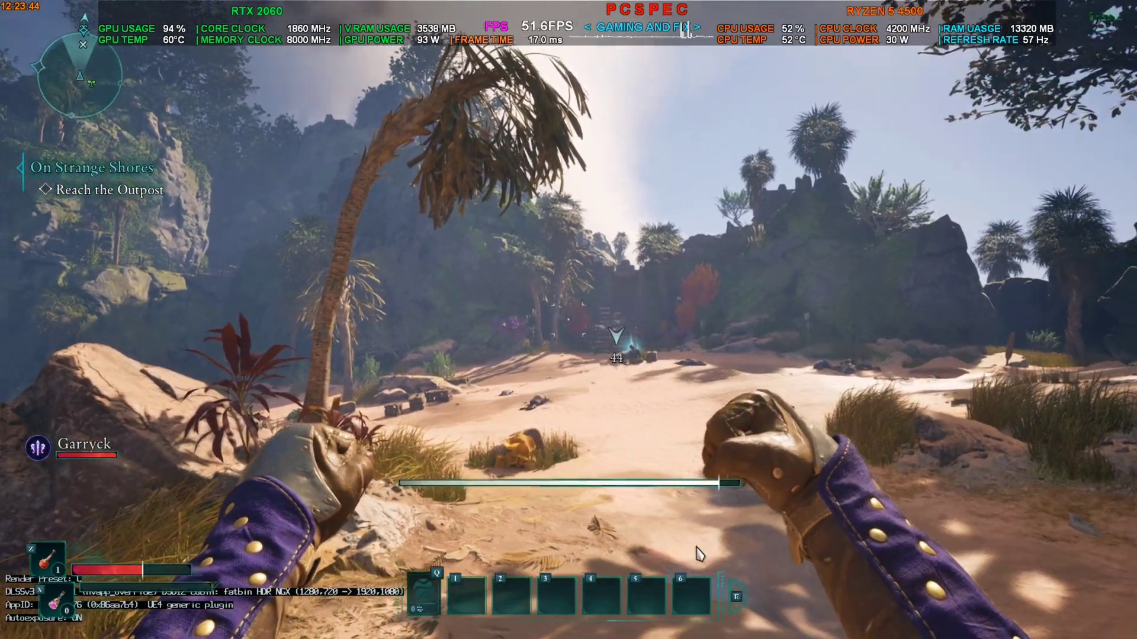
key(Escape)
click(587, 410)
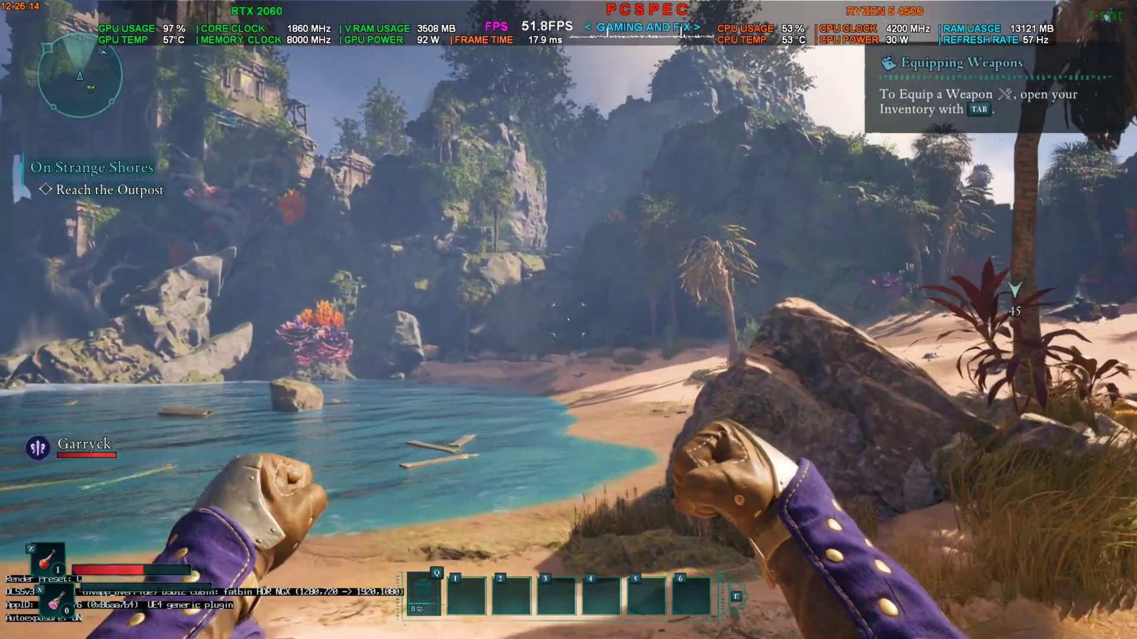
Turn DLSS Frame Generation on in the restarted game's settings, apply the change and resume playing
key(Escape)
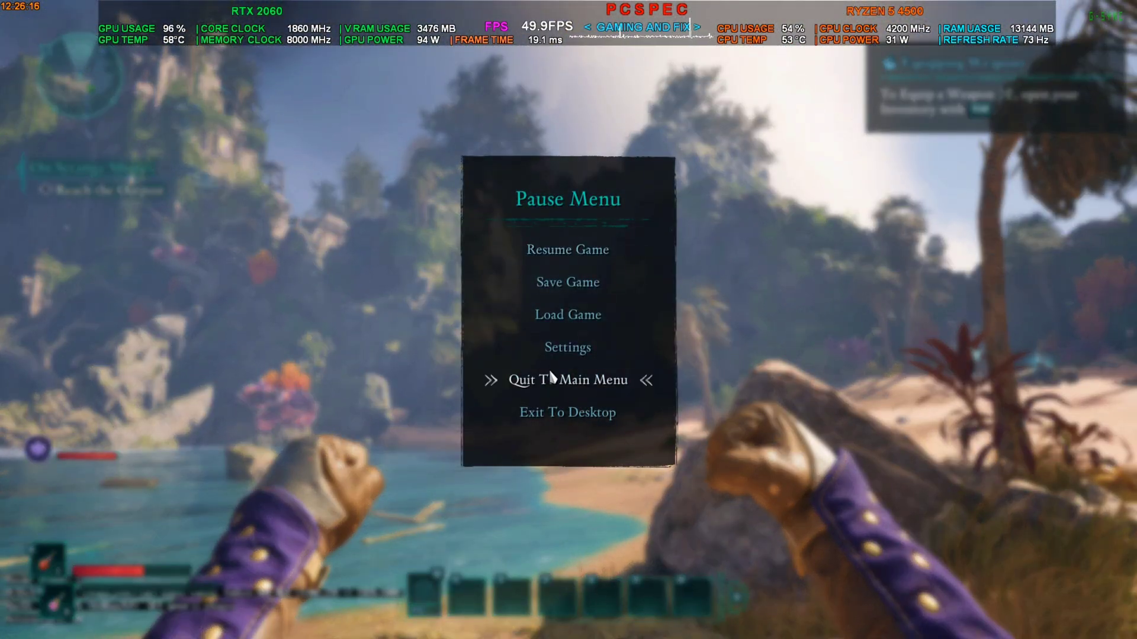
click(568, 354)
scroll(559, 347, down, 2)
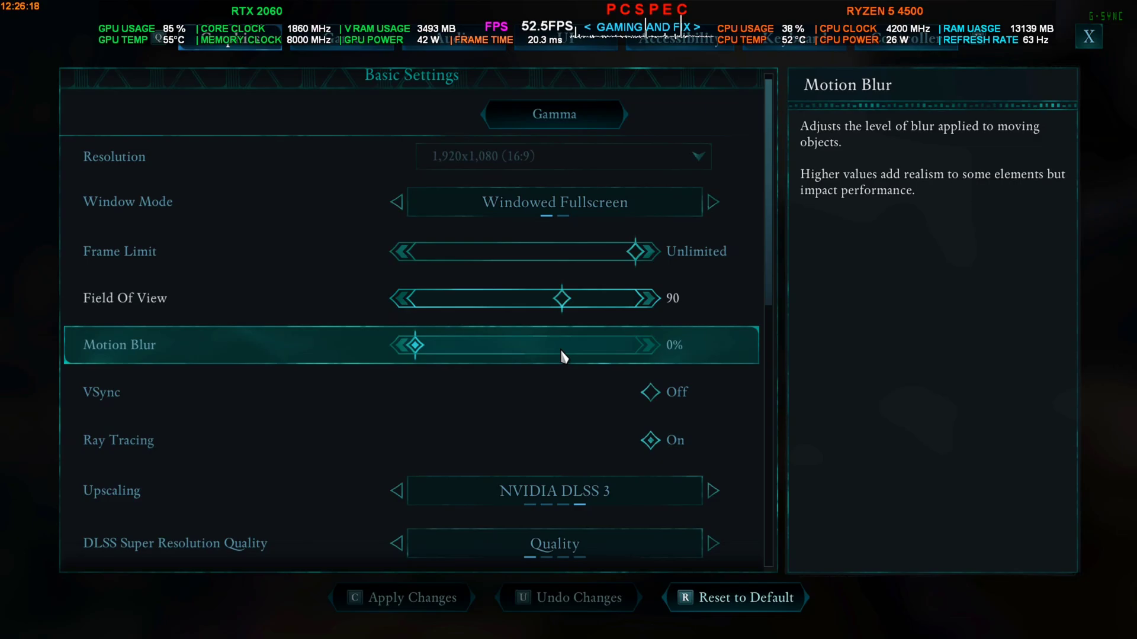
scroll(533, 374, down, 2)
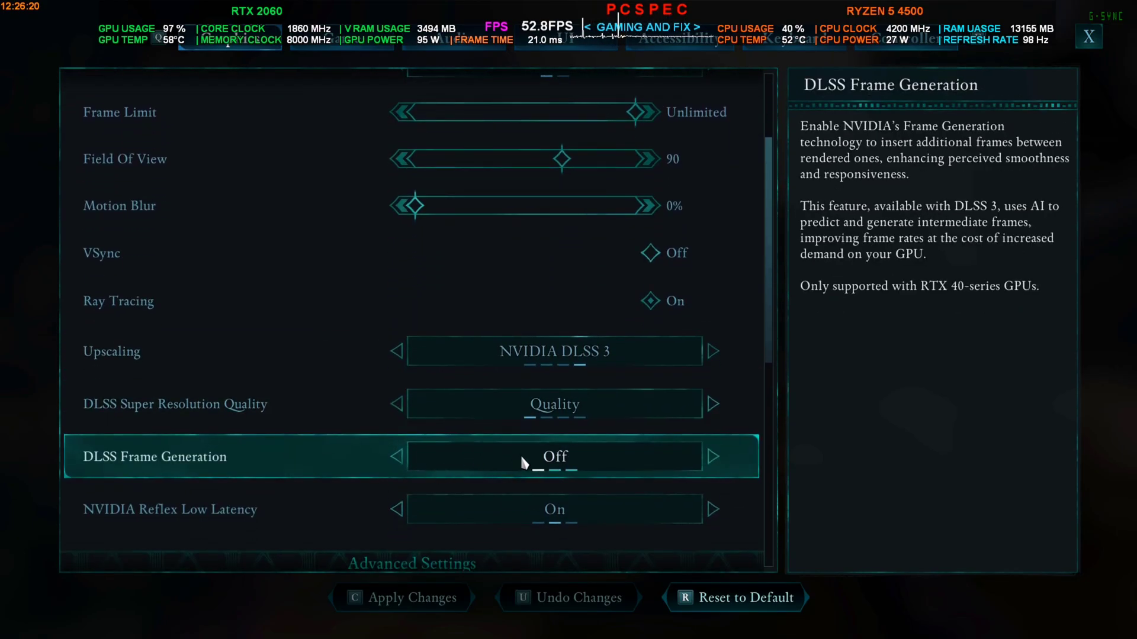
click(714, 457)
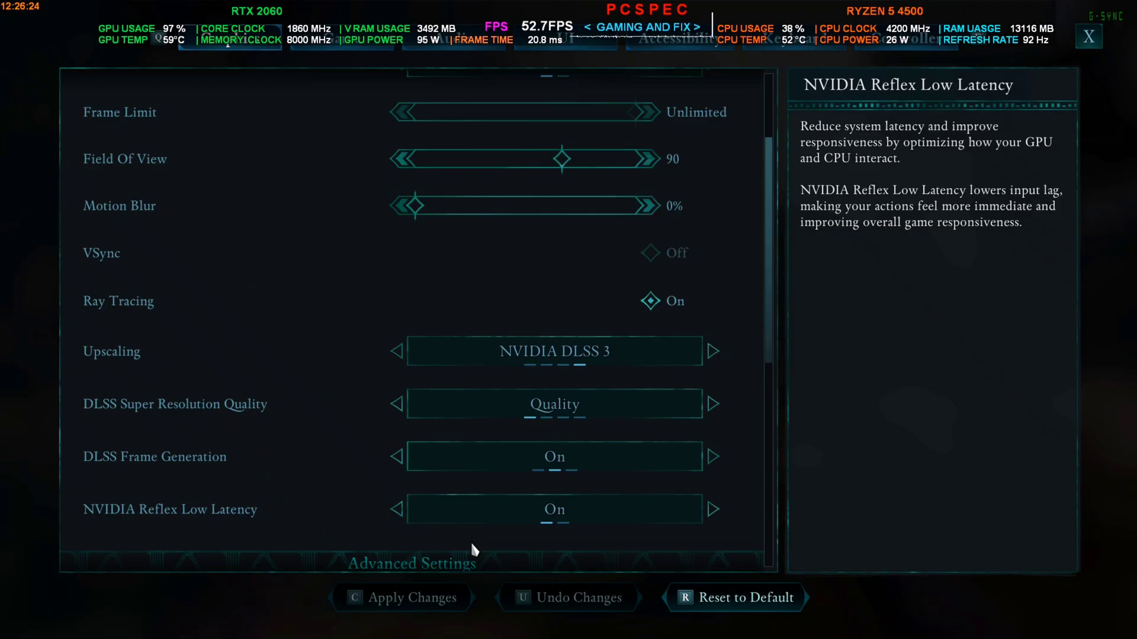
key(Escape)
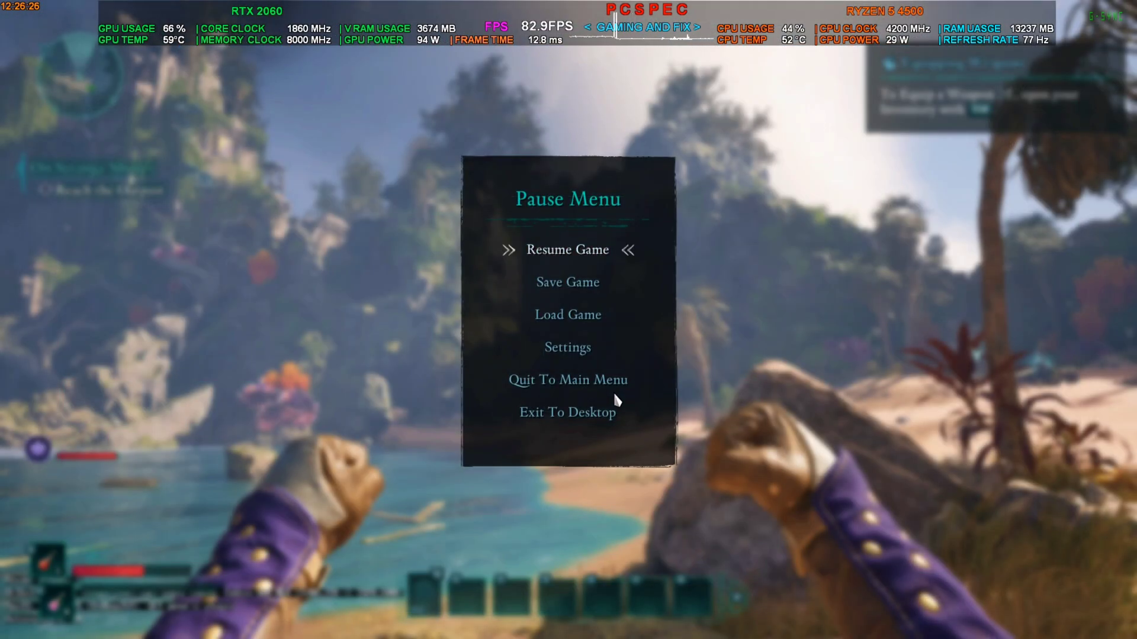
key(Escape)
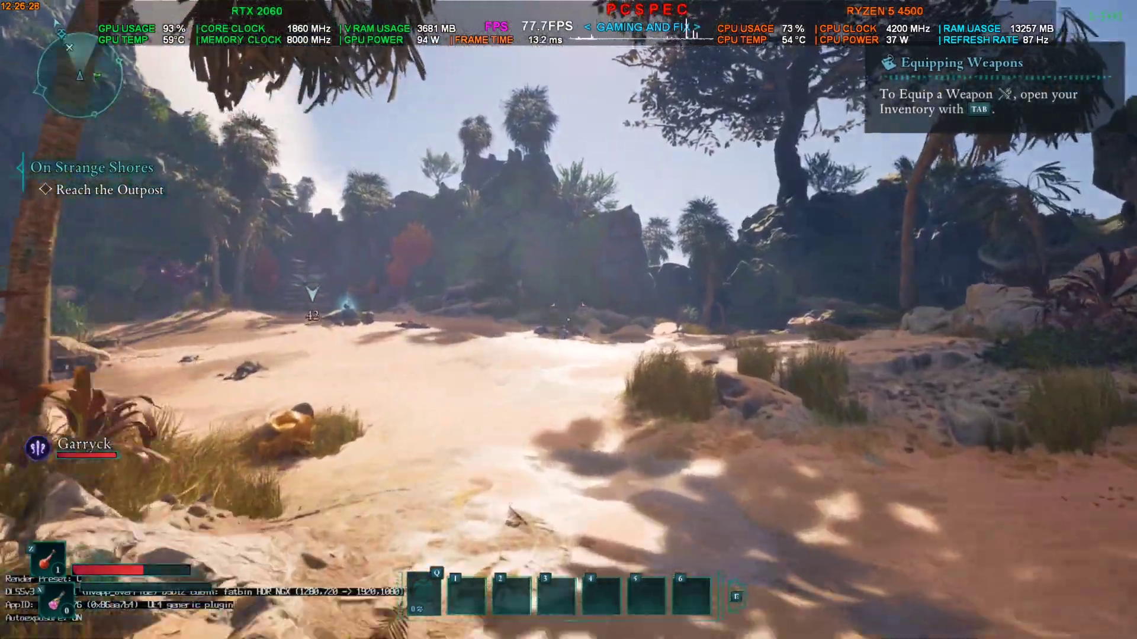
Walk around the beach and look in different directions to examine the frame rate and HUD with frame generation on
key(w)
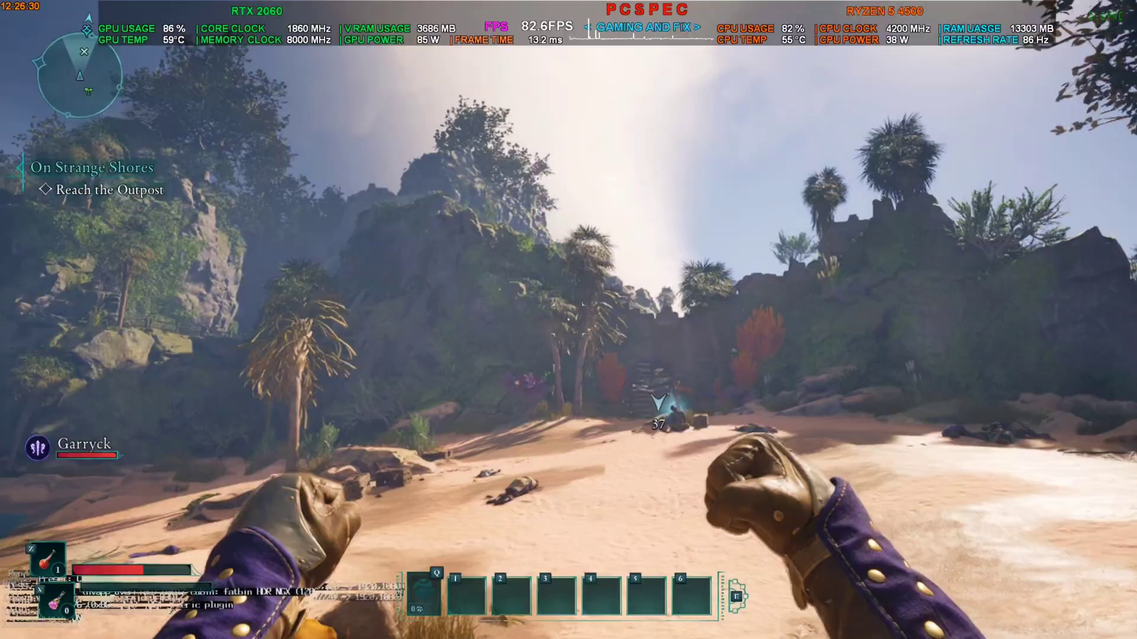
key(w)
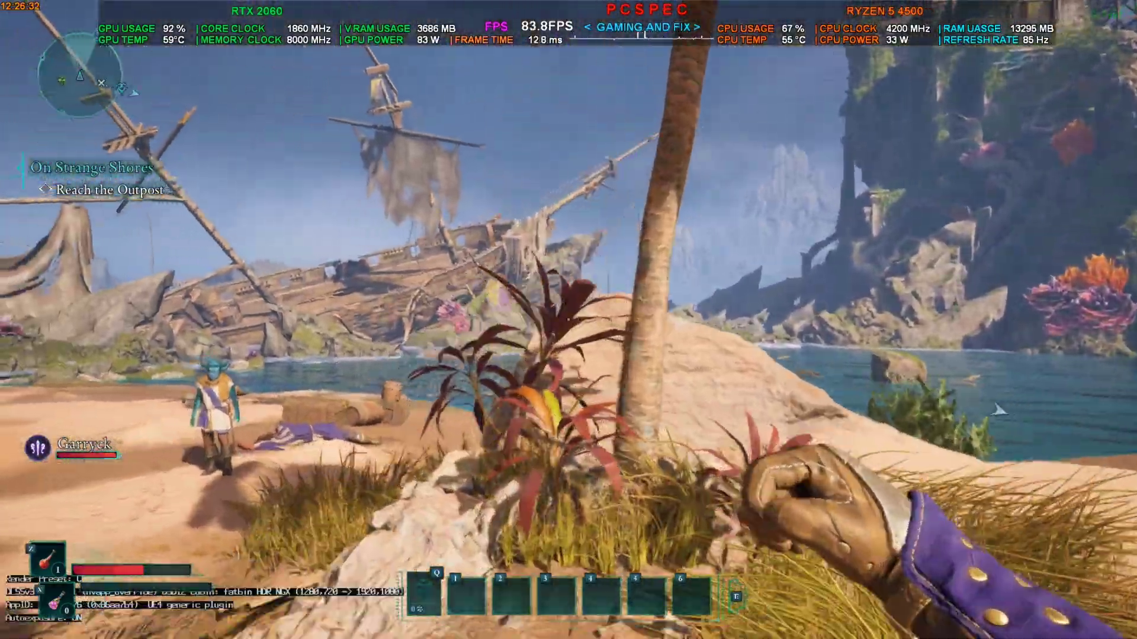
key(w)
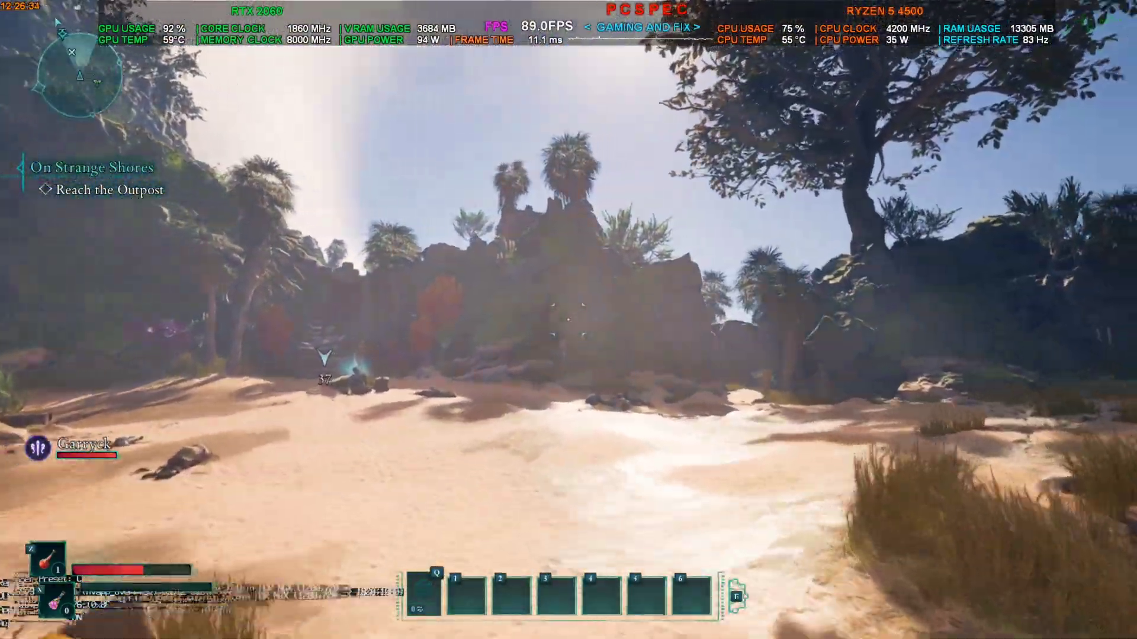
key(w)
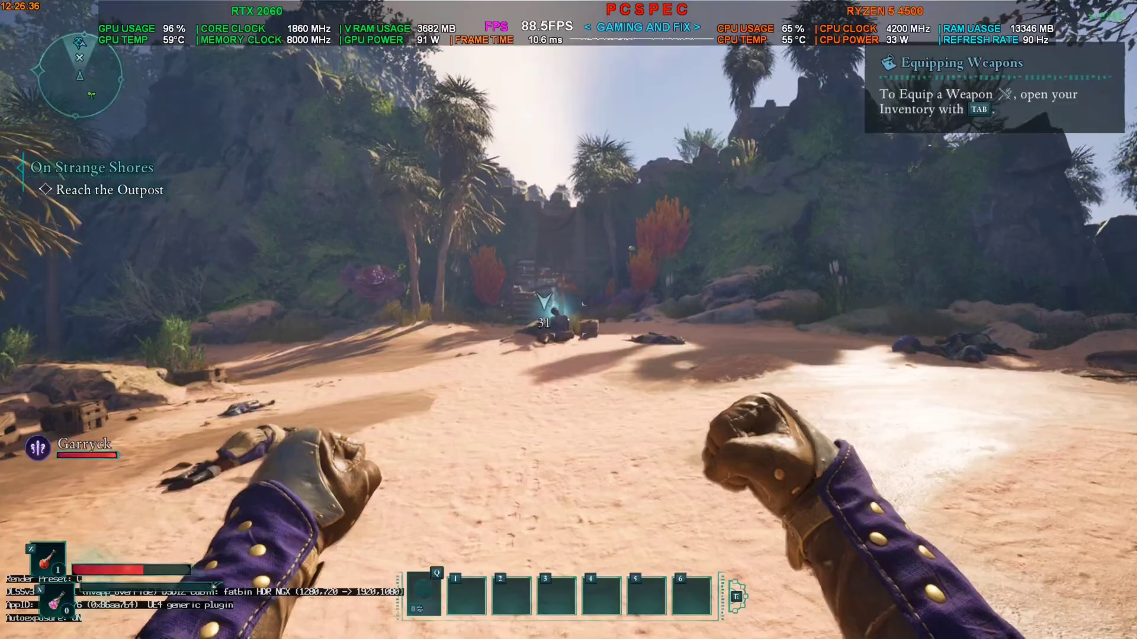
key(w)
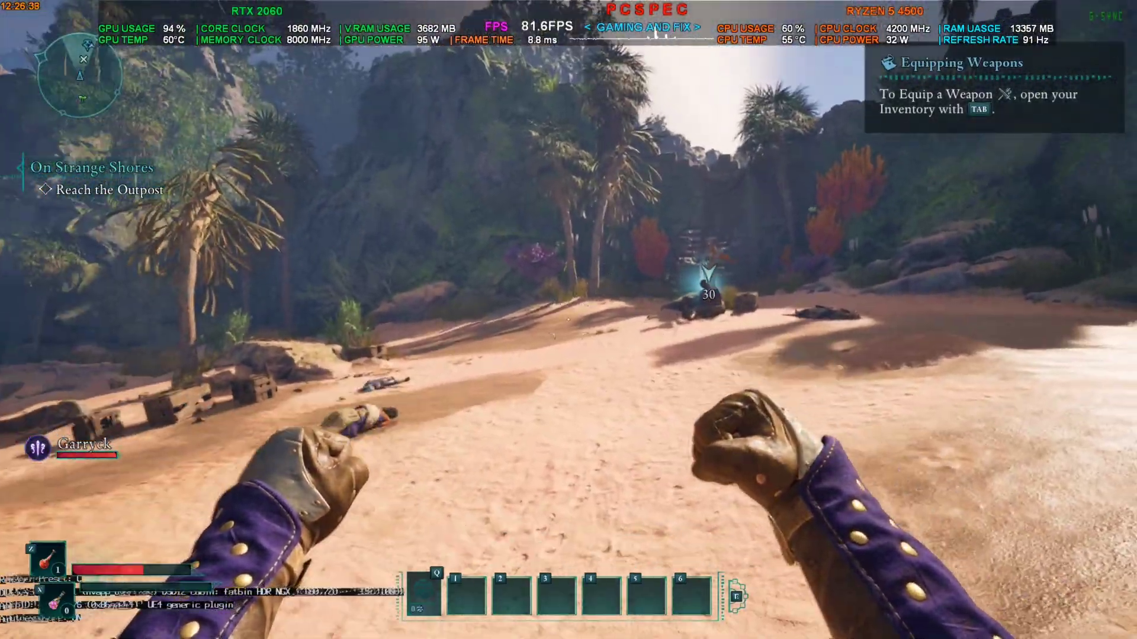
key(w)
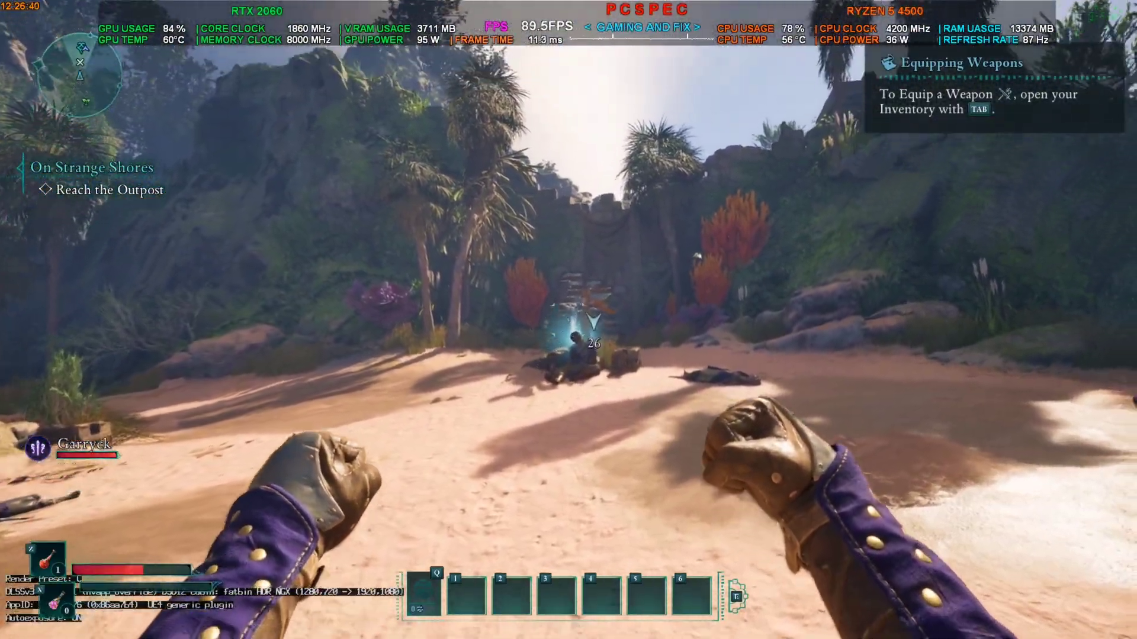
key(w)
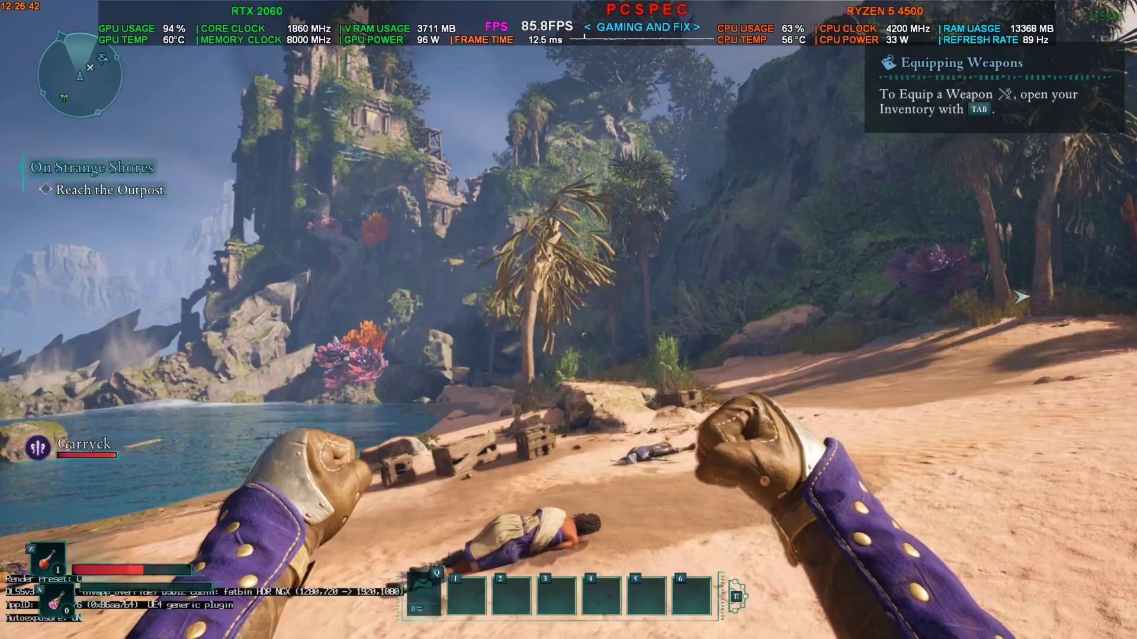
key(w)
key(w)
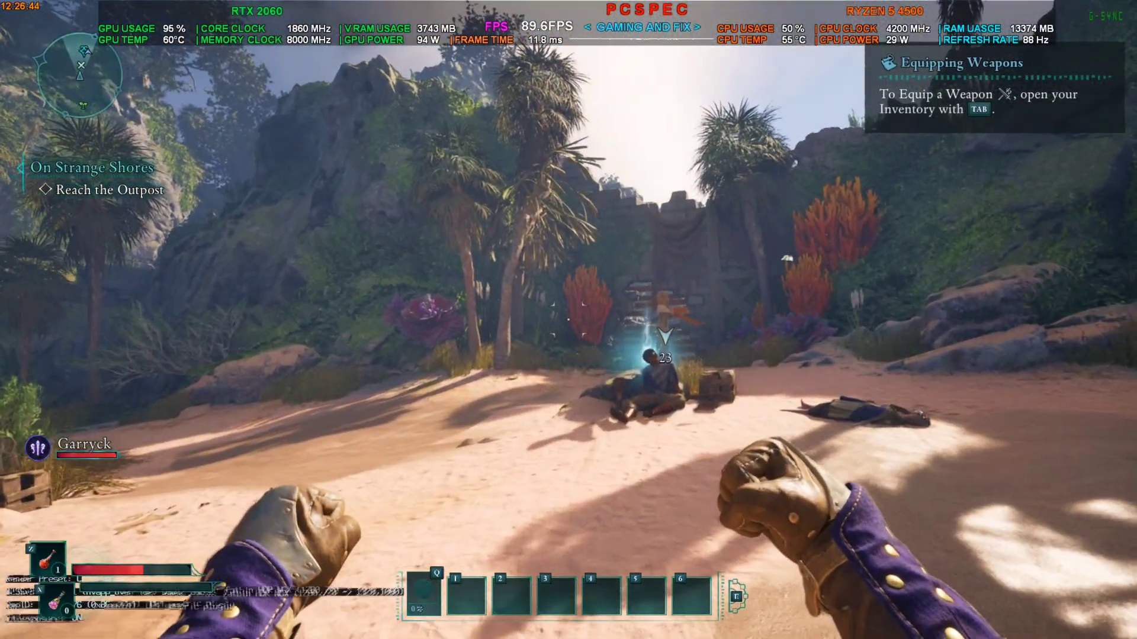
key(w)
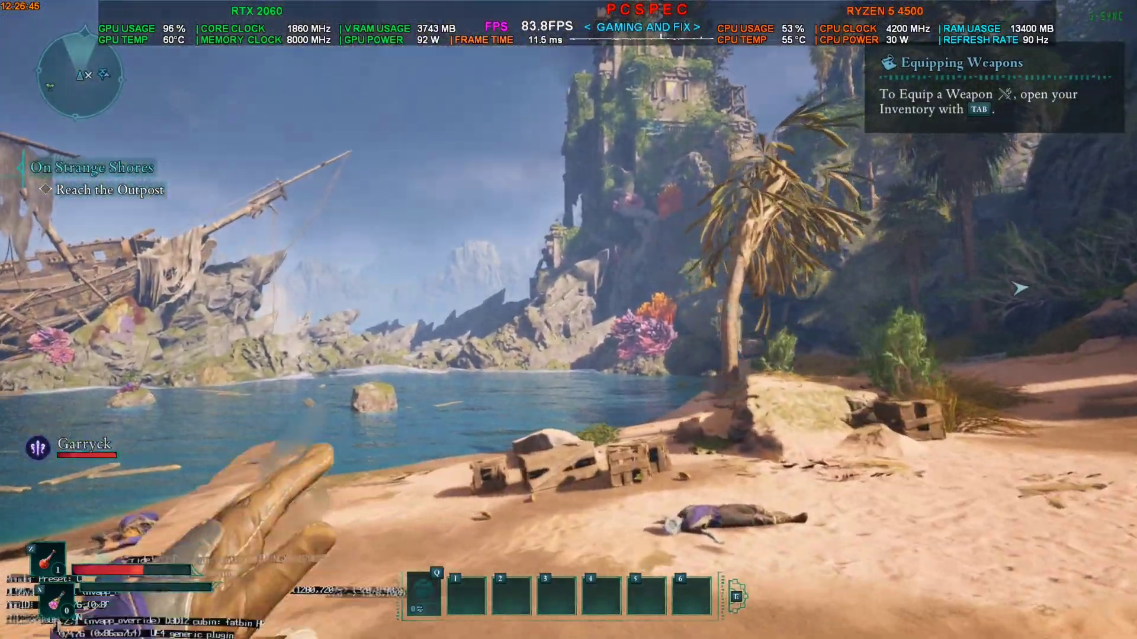
key(w)
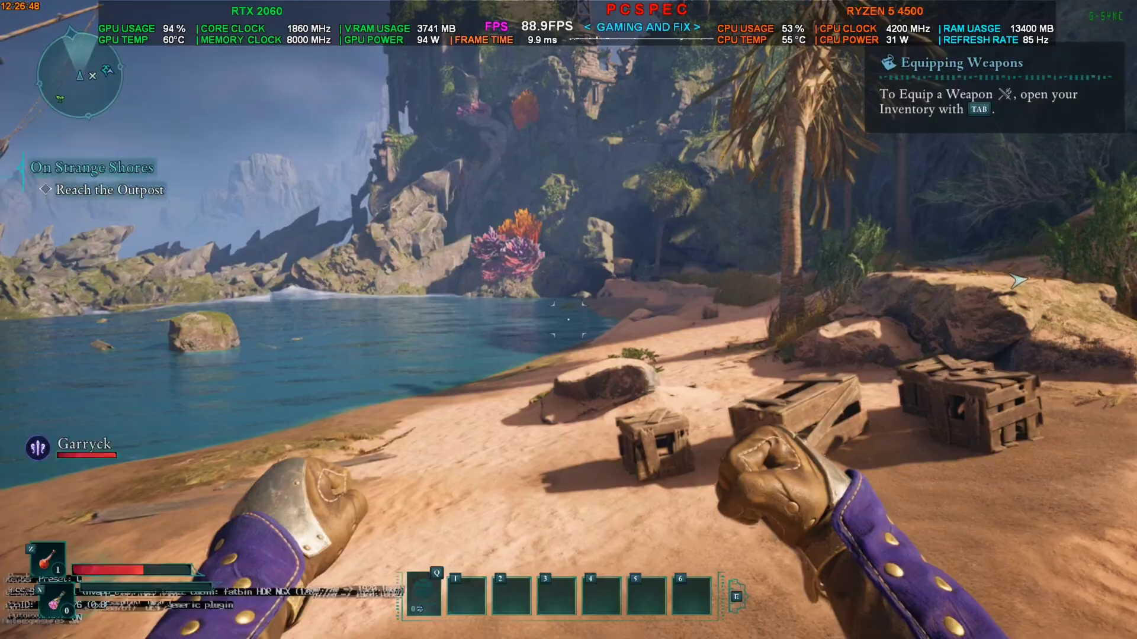
key(w)
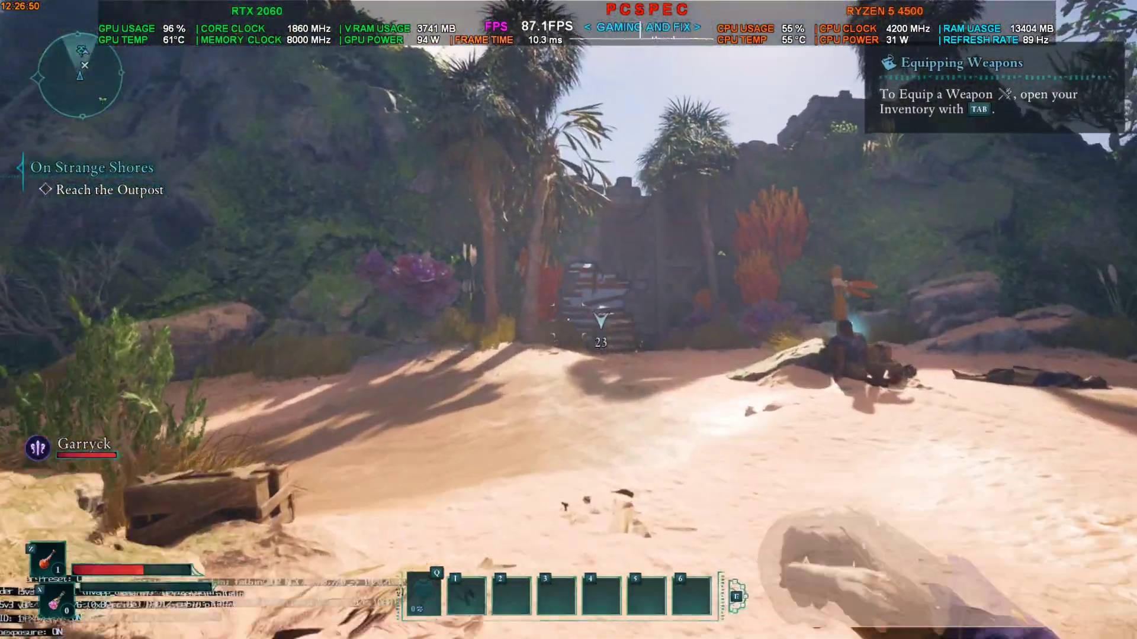
key(w)
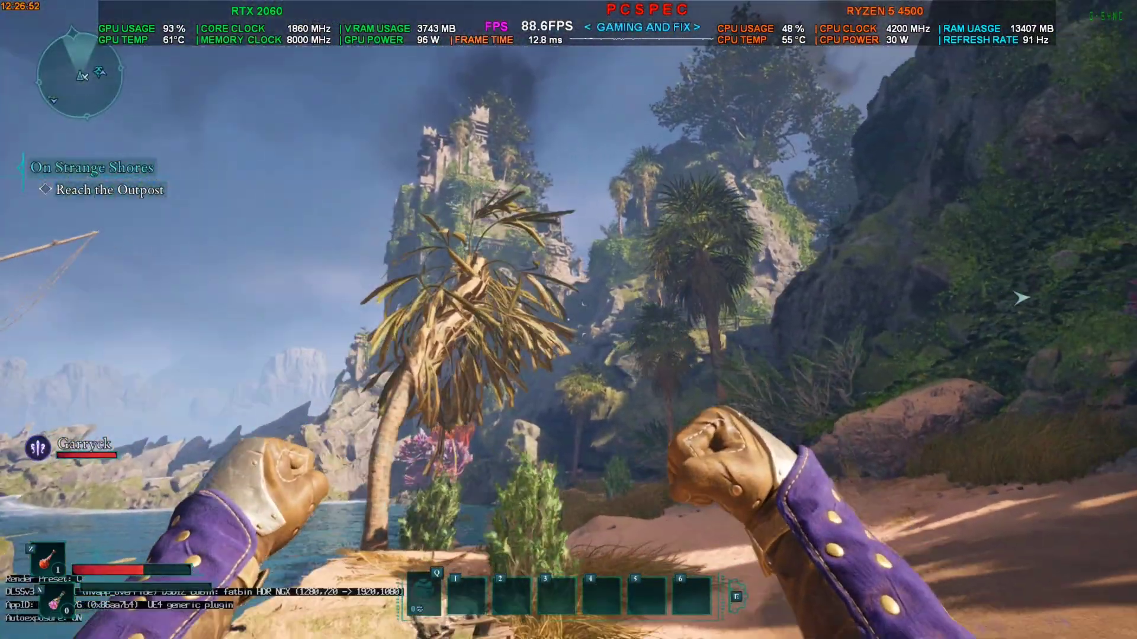
Inspect the DLSSG state and the Fix broken visuals option in the OptiScaler overlay, and close the overlay
key(Insert)
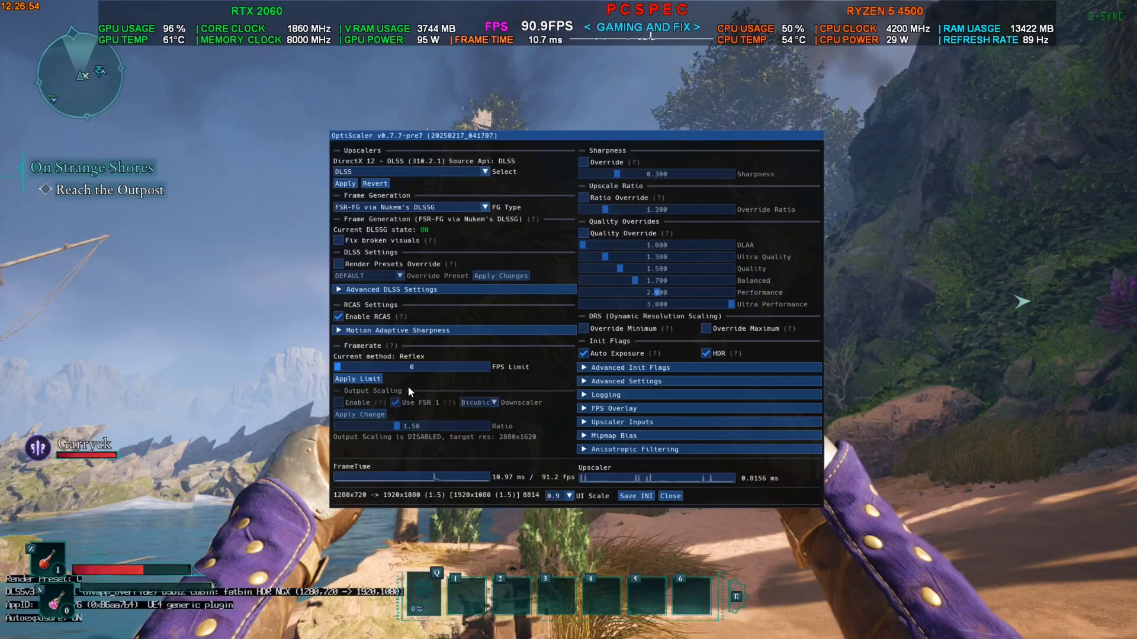
drag(482, 153, 642, 148)
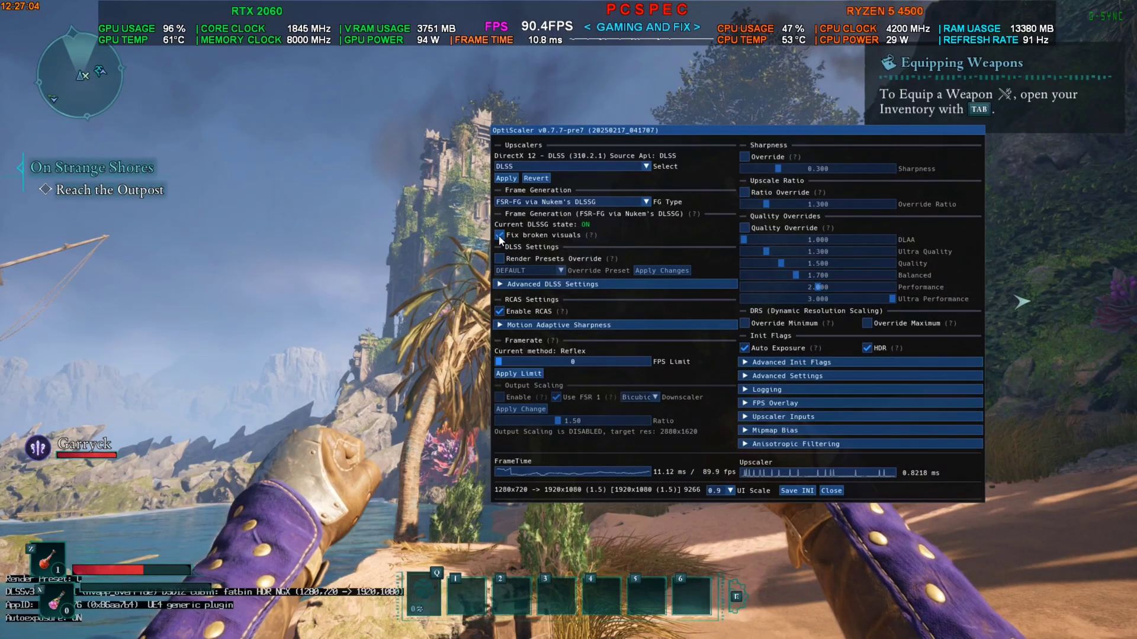
key(Insert)
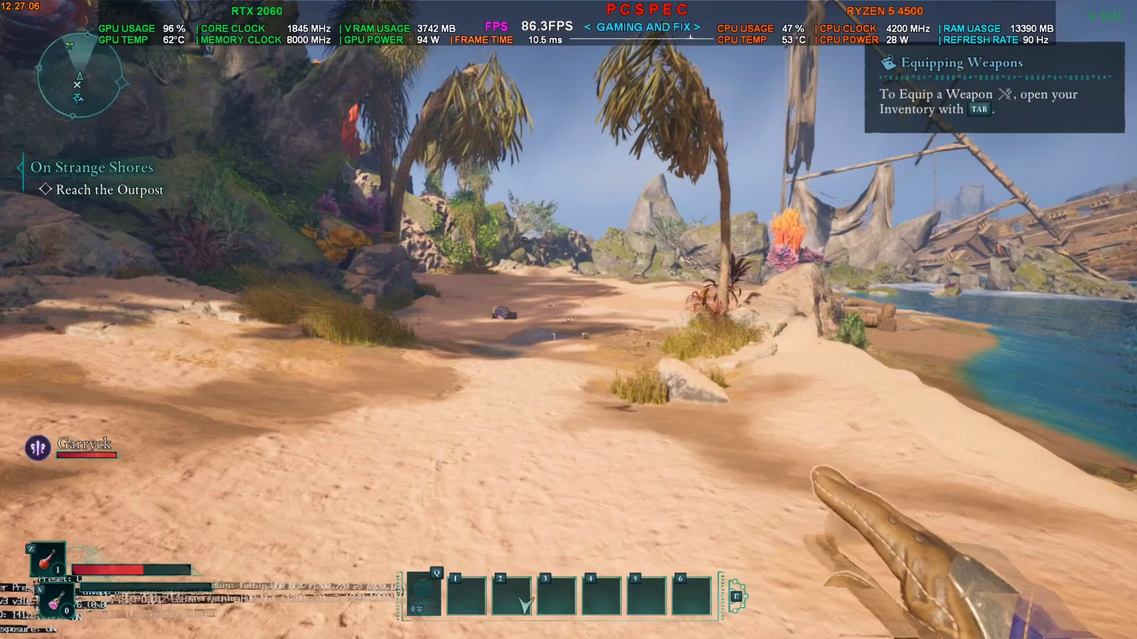
Walk up to the blue-skinned companion and examine the character and HUD up close with frame generation on
key(w)
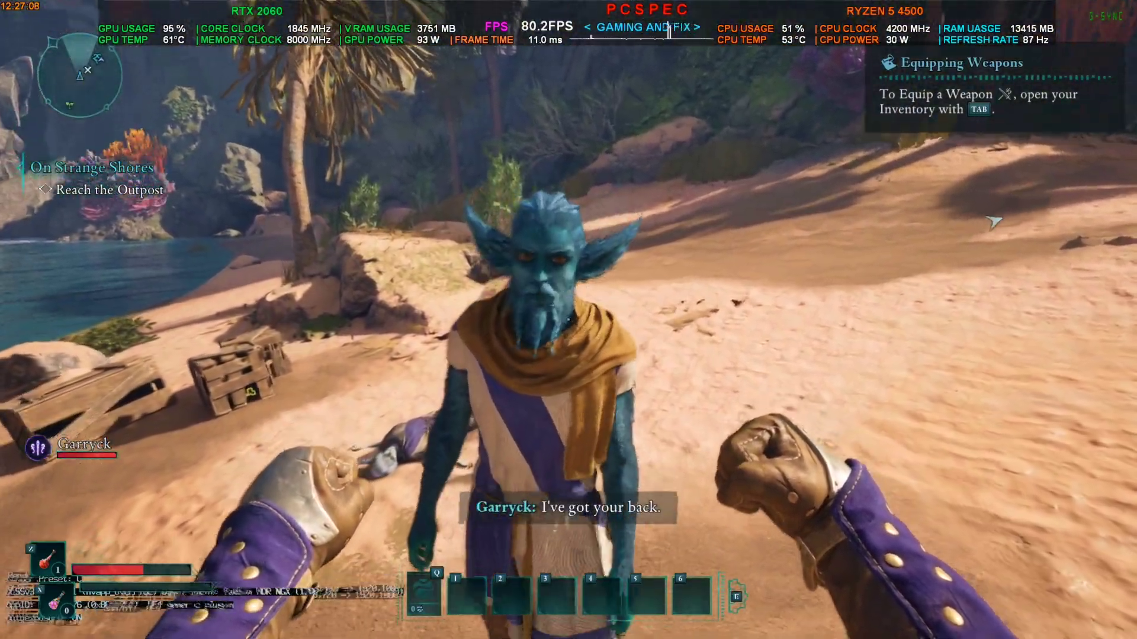
key(w)
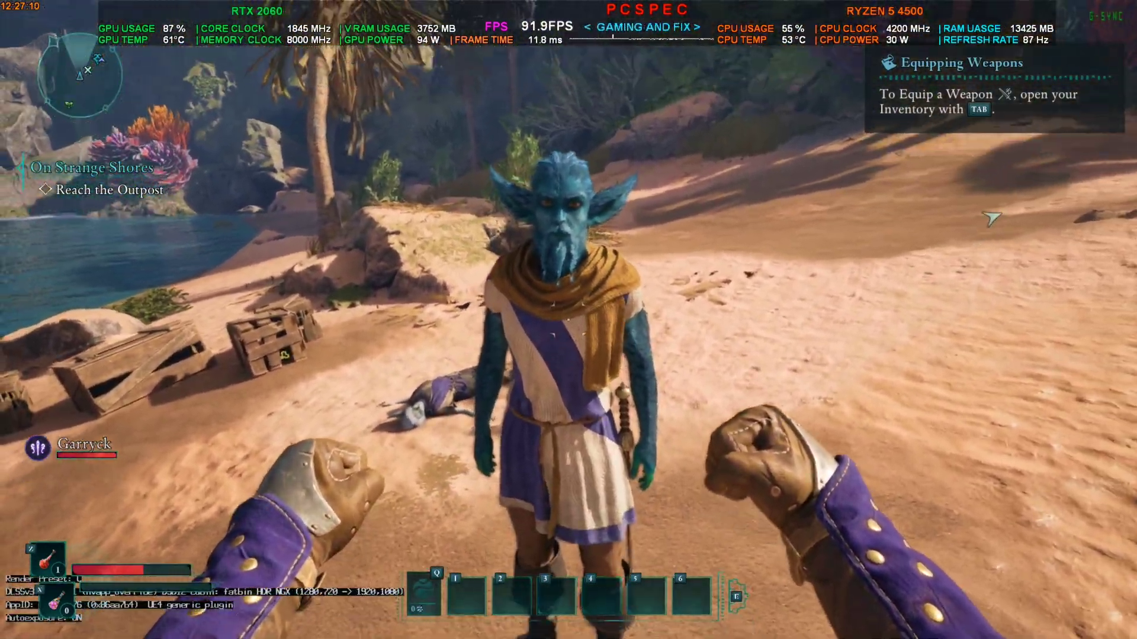
key(s)
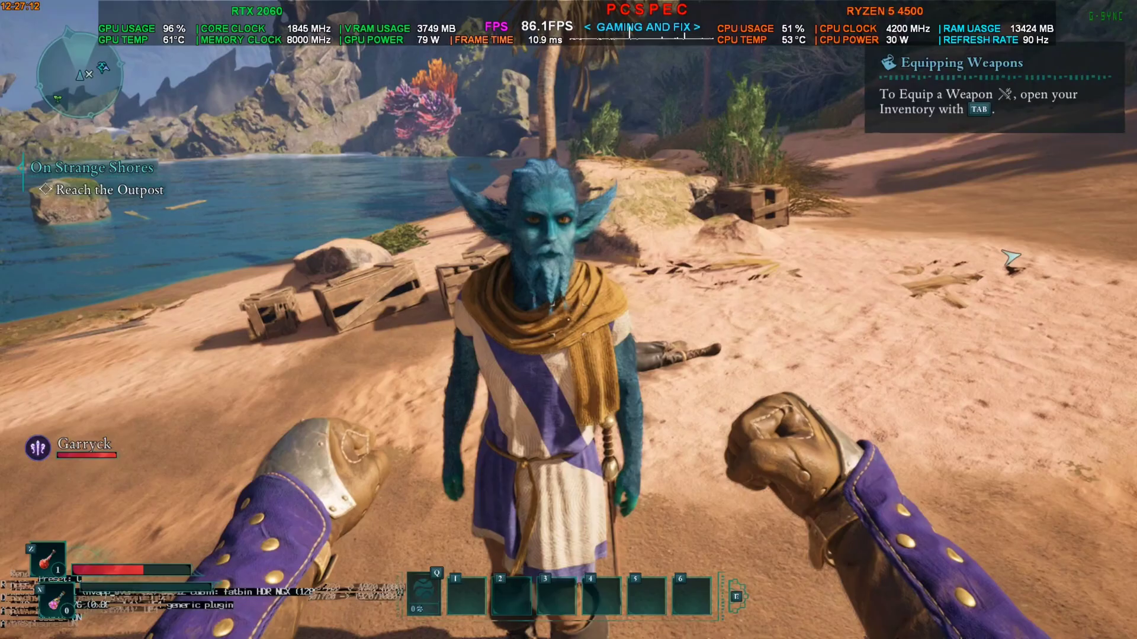
key(Insert)
key(Insert)
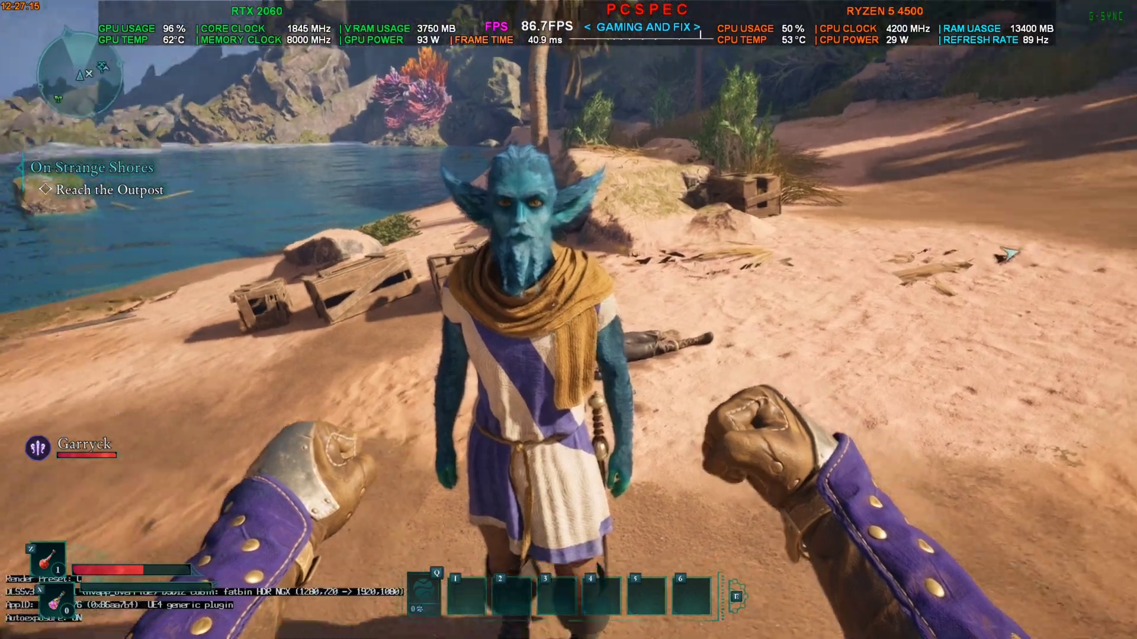
Go to the body propped against the mossy rock and loot its coins
key(w)
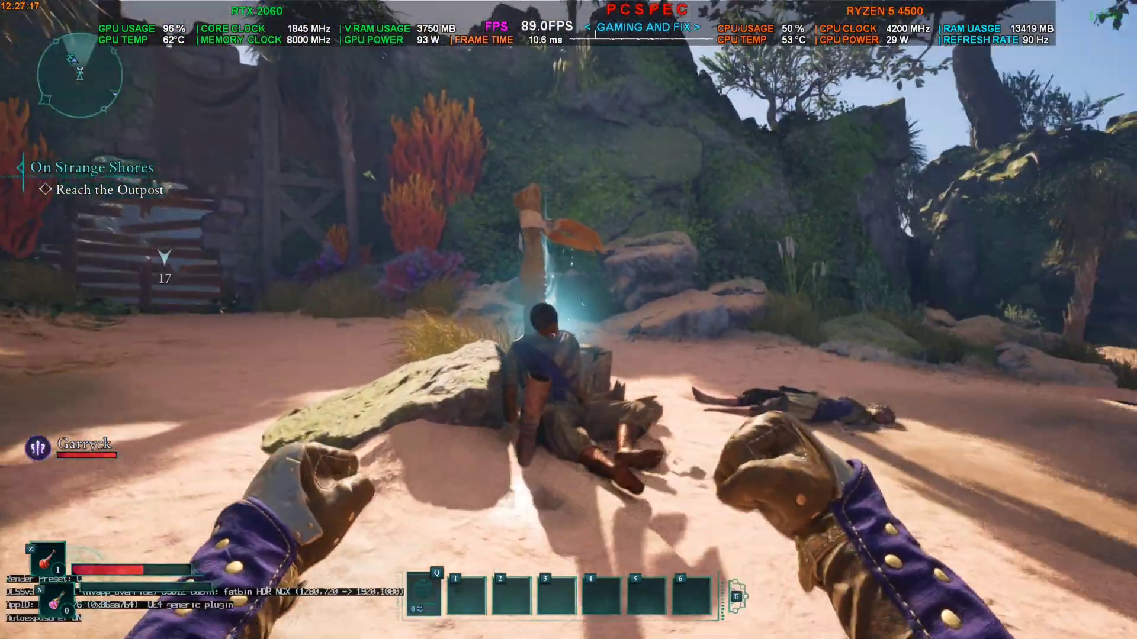
key(e)
key(f)
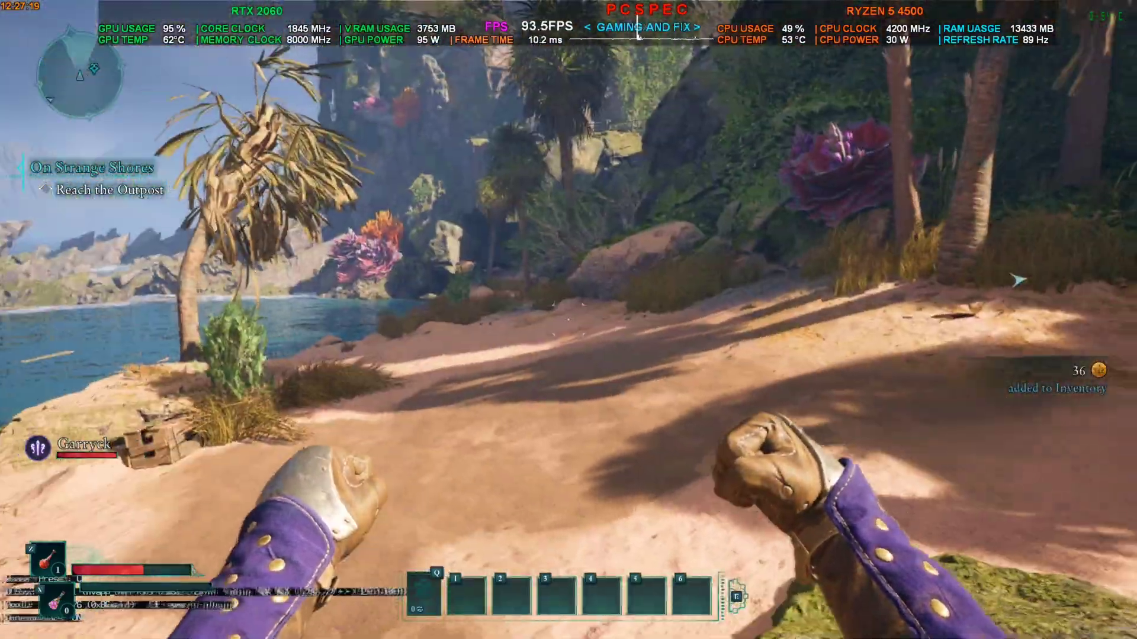
Run and jump along the shoreline and across the sand to examine motion smoothness and frame rate with frame generation
key(w)
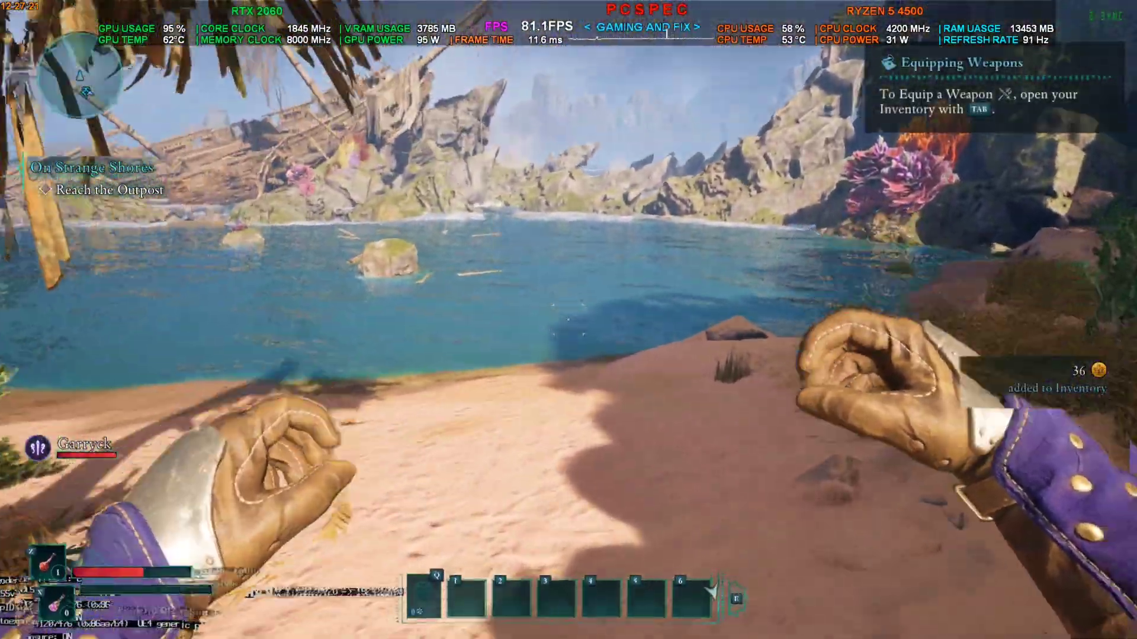
key(w)
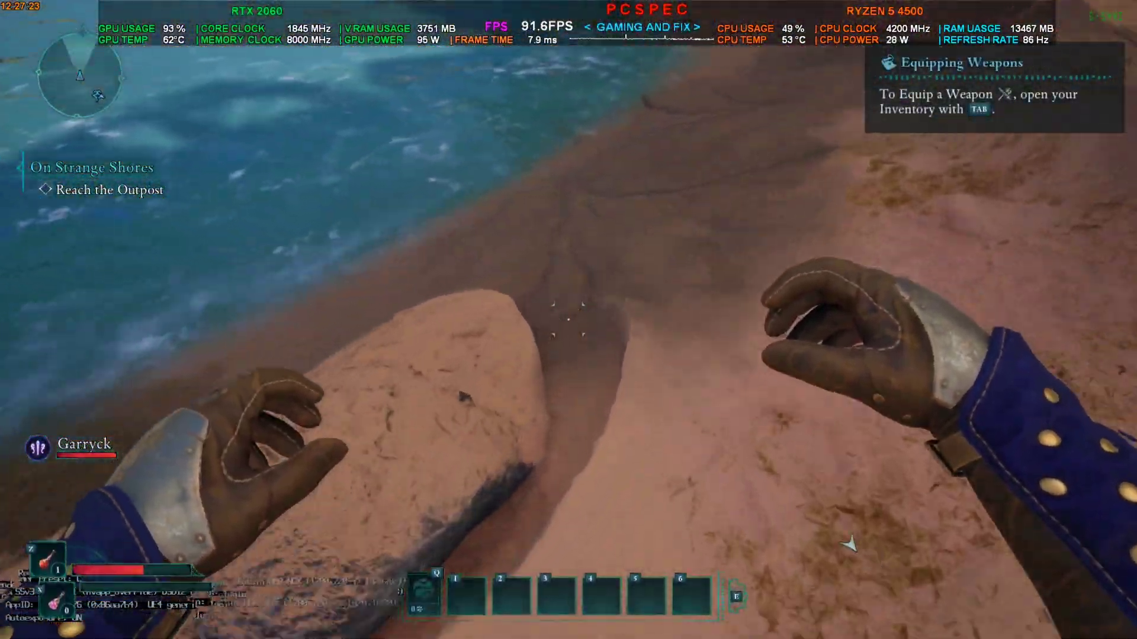
key(w)
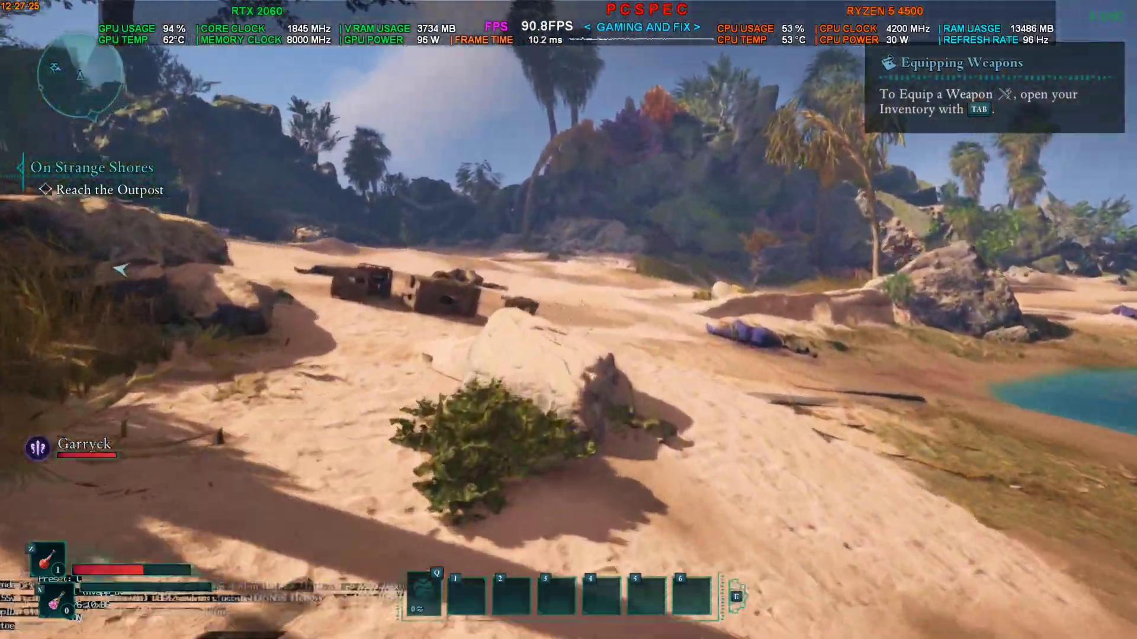
key(space)
key(w)
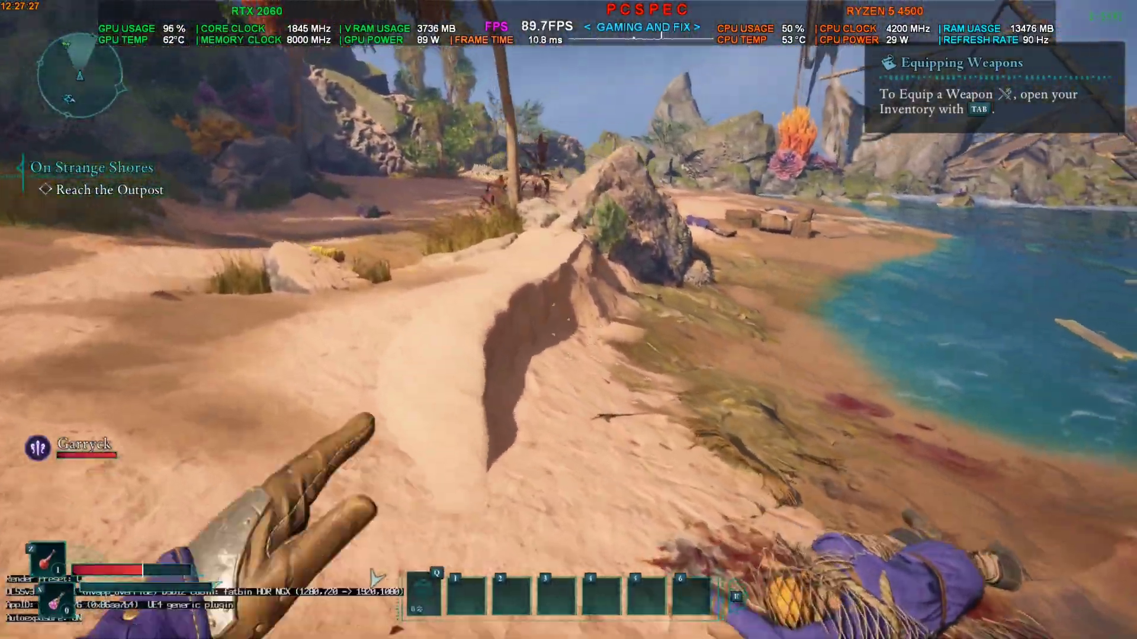
key(space)
key(w)
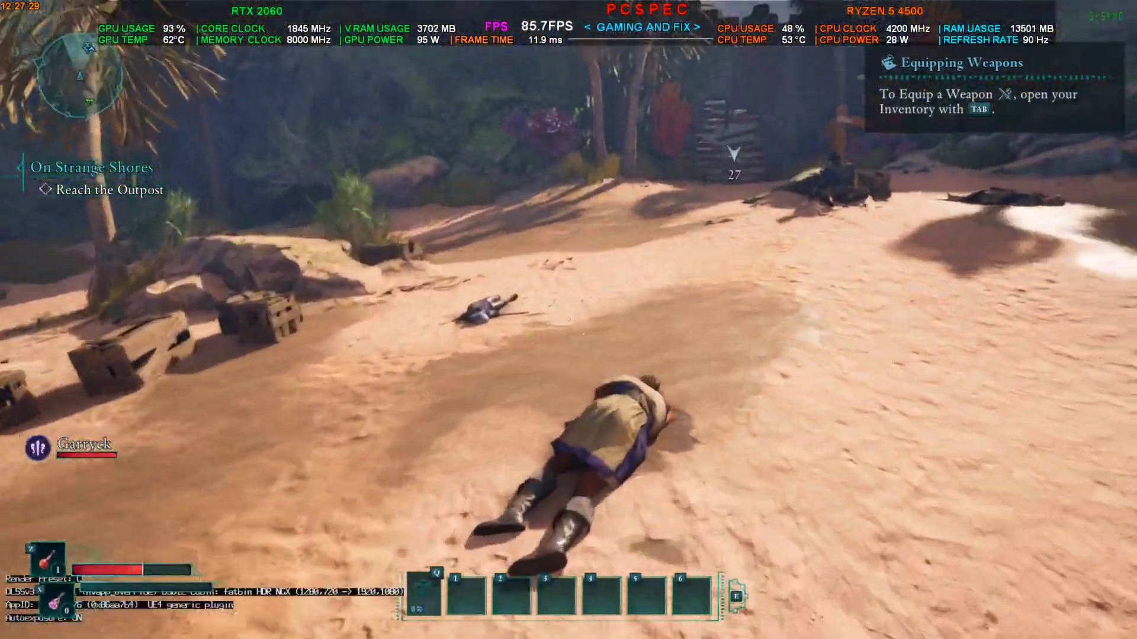
key(w)
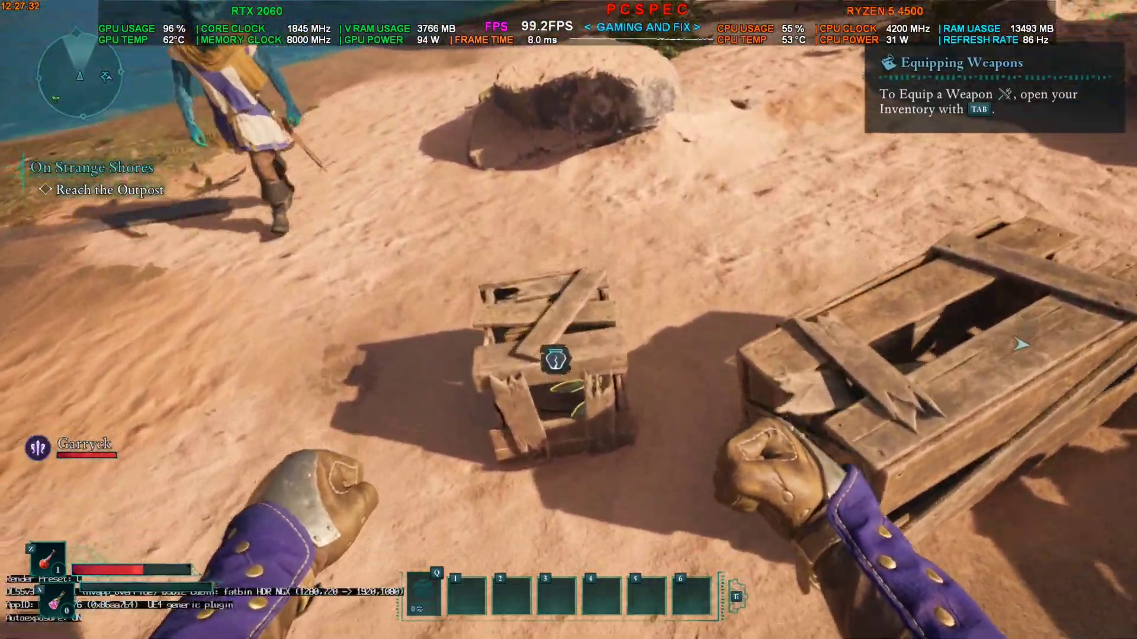
Throw punches while moving around the beach to examine the attack animations and HUD for artifacts
click(568, 320)
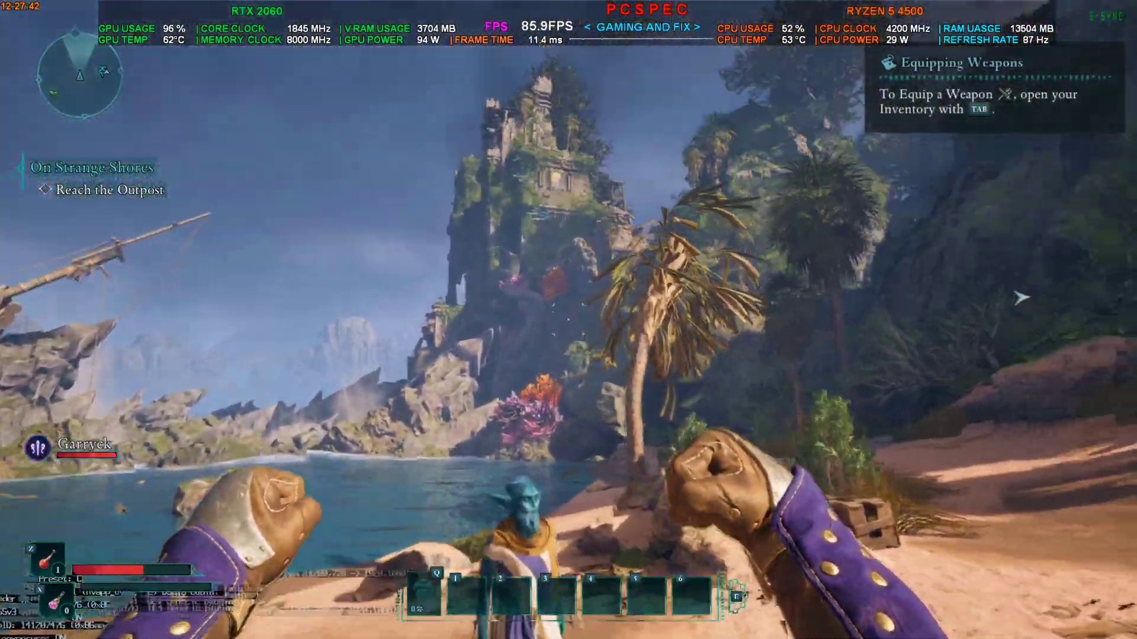
key(w)
click(569, 319)
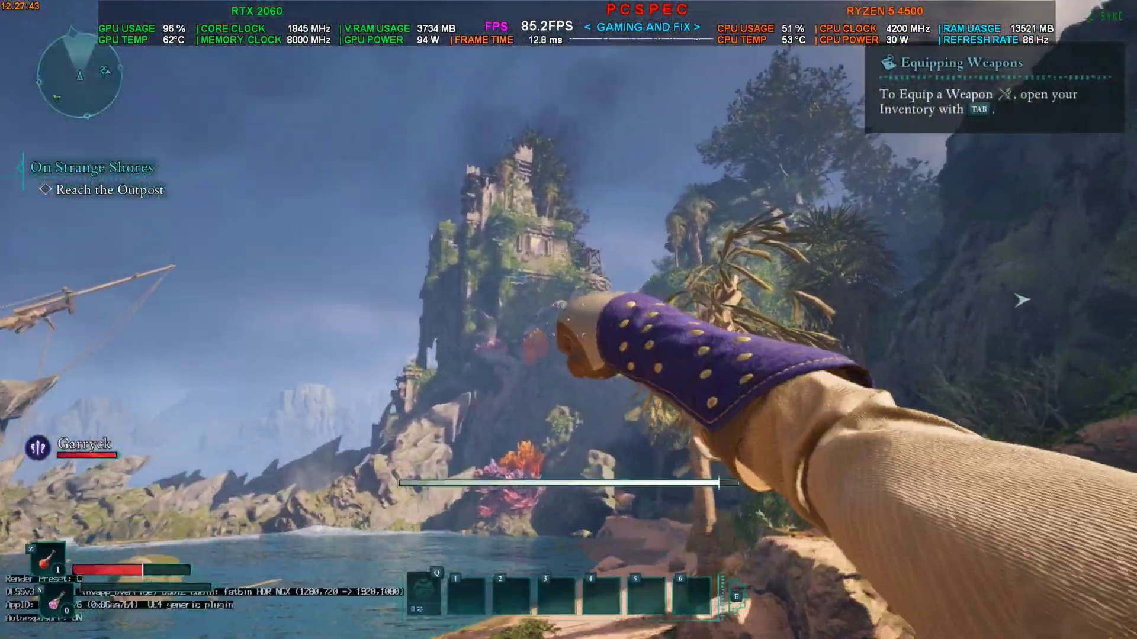